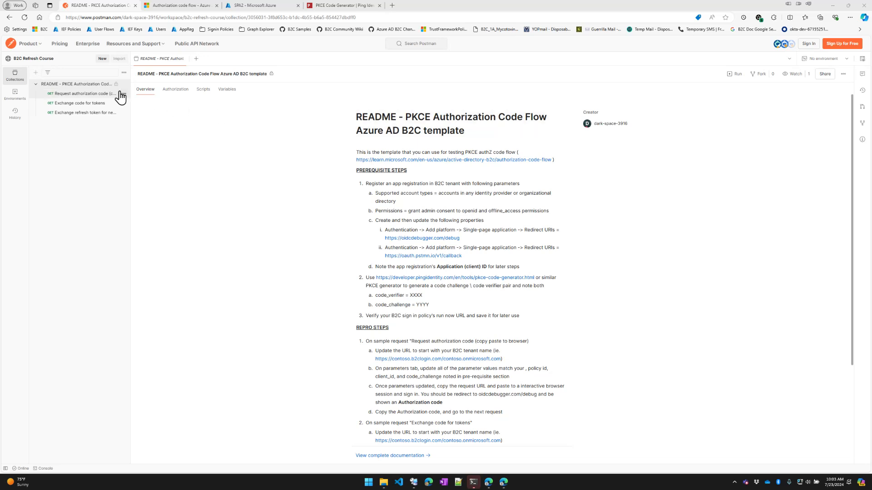
Check the SPA2 app's Single-page application redirect URI for oidcdebugger.com
{"action": "left_click", "coordinate": [139, 17]}
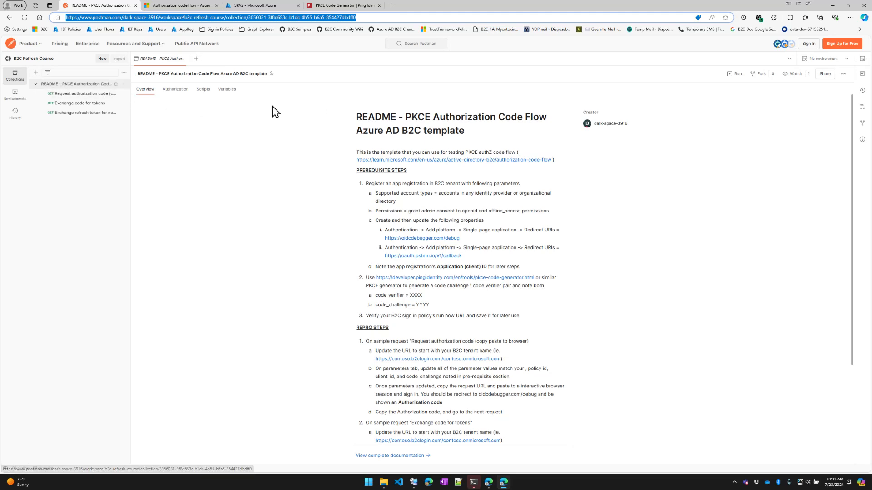
{"action": "scroll", "coordinate": [382, 291], "scroll_direction": "down", "scroll_amount": 3}
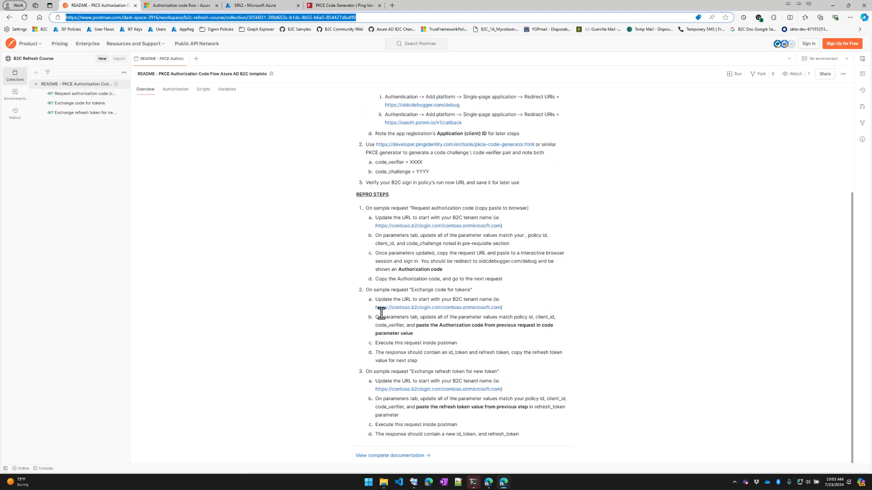
{"action": "scroll", "coordinate": [429, 356], "scroll_direction": "up", "scroll_amount": 3}
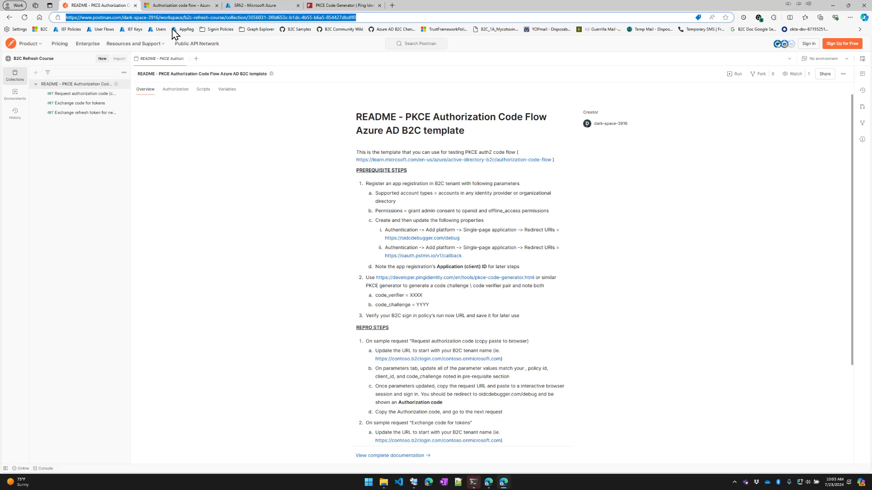
{"action": "left_click", "coordinate": [264, 7]}
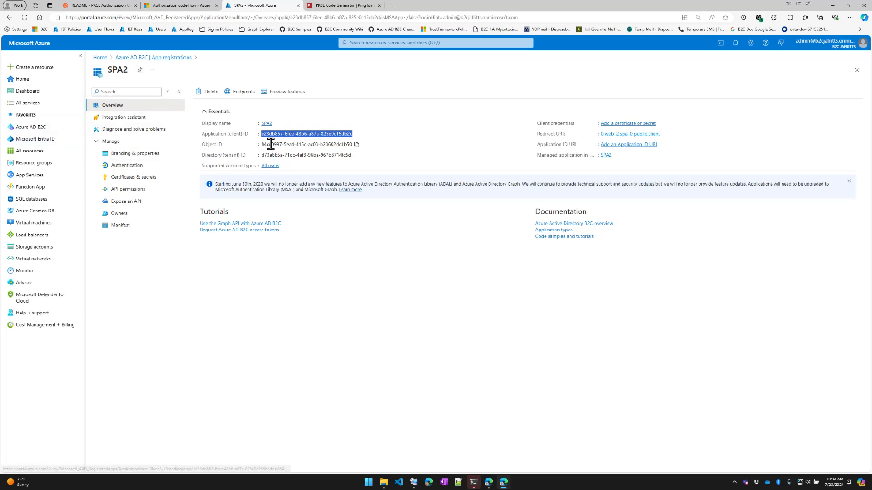
{"action": "left_click", "coordinate": [125, 168]}
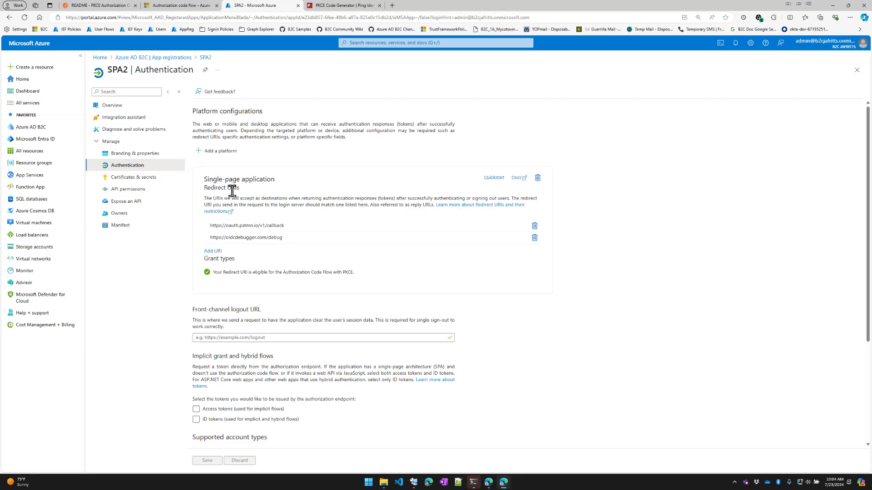
{"action": "left_click", "coordinate": [295, 237]}
{"action": "left_click_drag", "start_coordinate": [206, 179], "coordinate": [281, 188]}
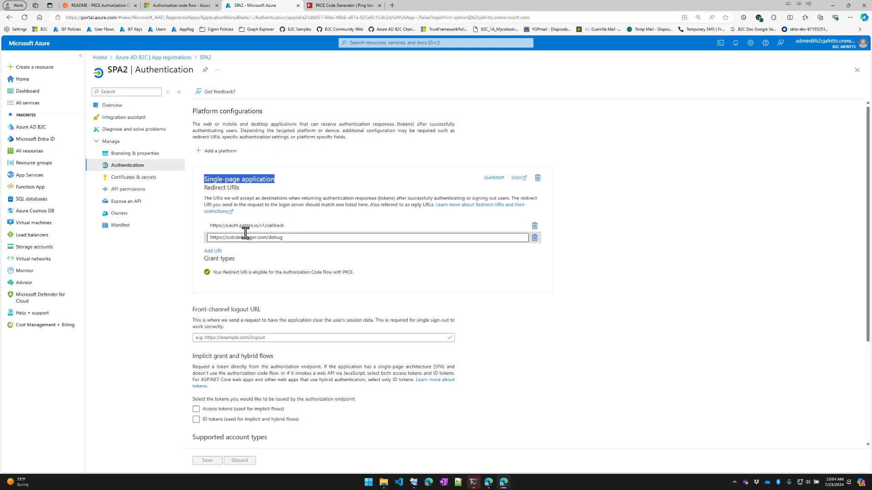
Copy SPA2's Application (client) ID, view the B2C user flows, and return to the README
{"action": "left_click", "coordinate": [112, 106]}
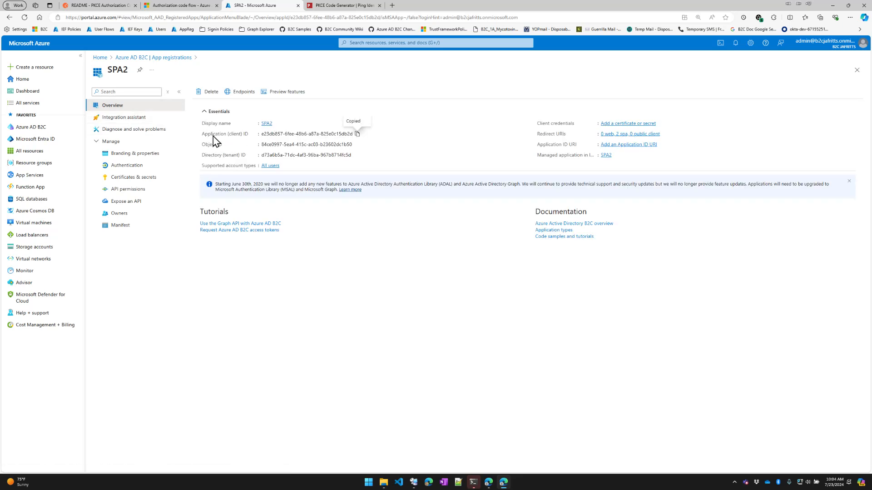
{"action": "left_click", "coordinate": [52, 129]}
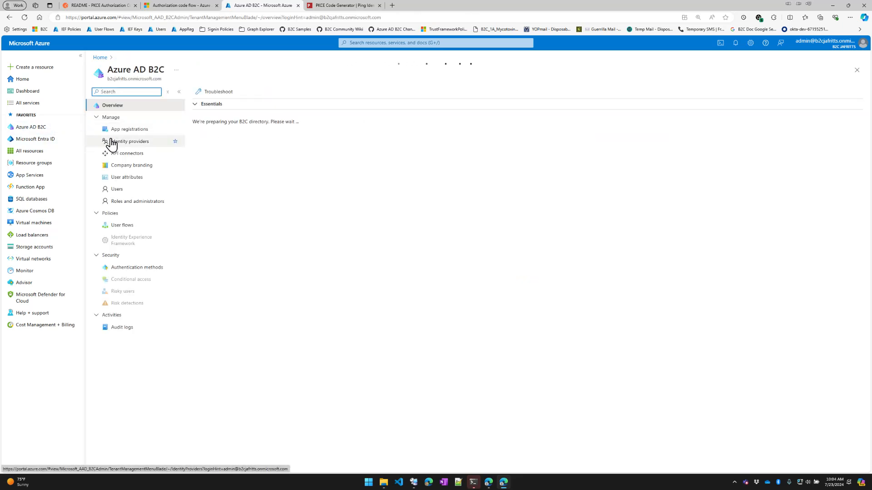
{"action": "left_click", "coordinate": [131, 225]}
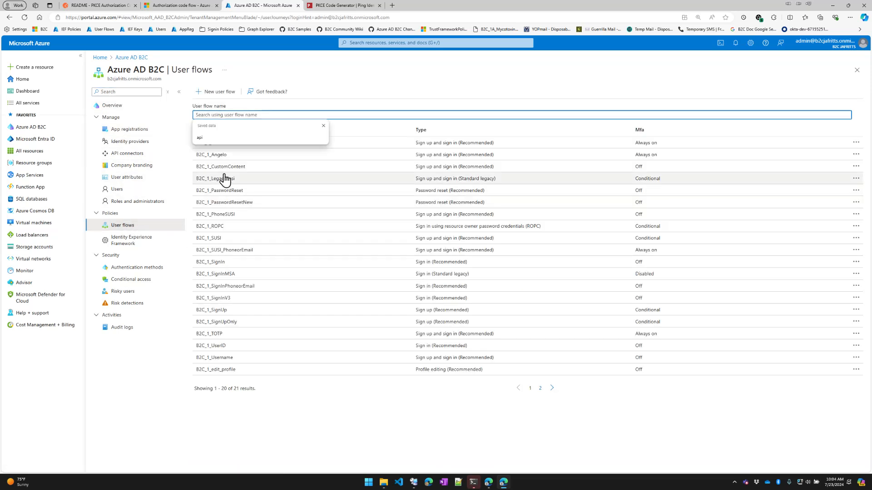
{"action": "left_click", "coordinate": [297, 420]}
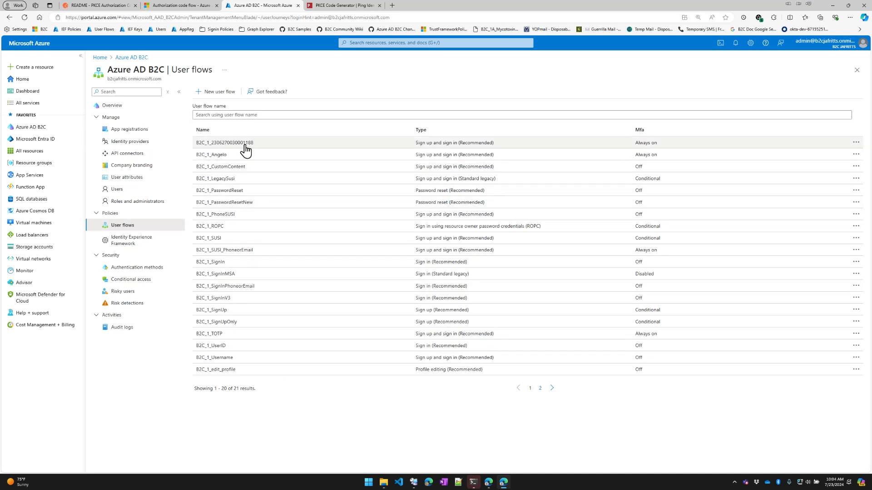
{"action": "left_click", "coordinate": [127, 6]}
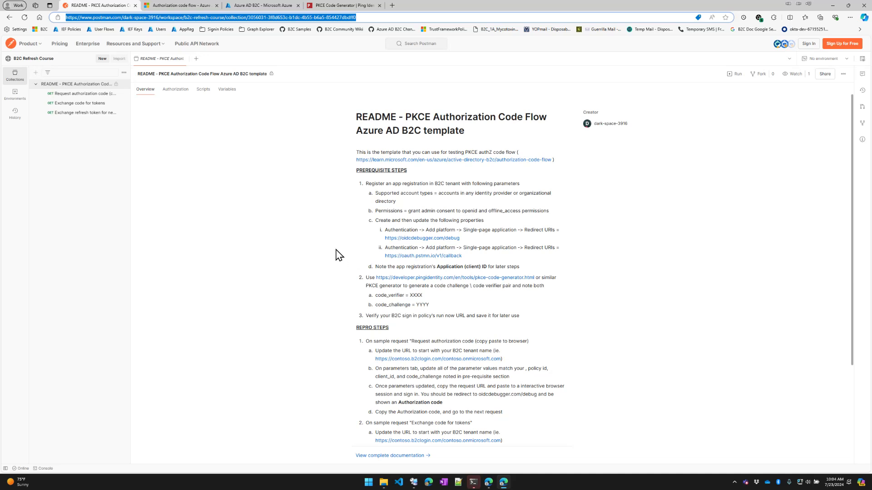
Generate a new 128-character PKCE code verifier and SHA-256 code challenge, and copy both
{"action": "left_click", "coordinate": [284, 178]}
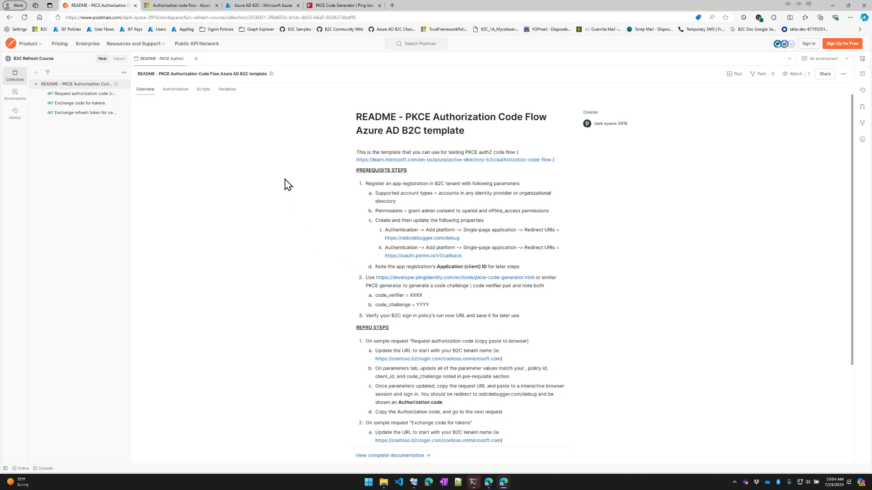
{"action": "left_click", "coordinate": [341, 6]}
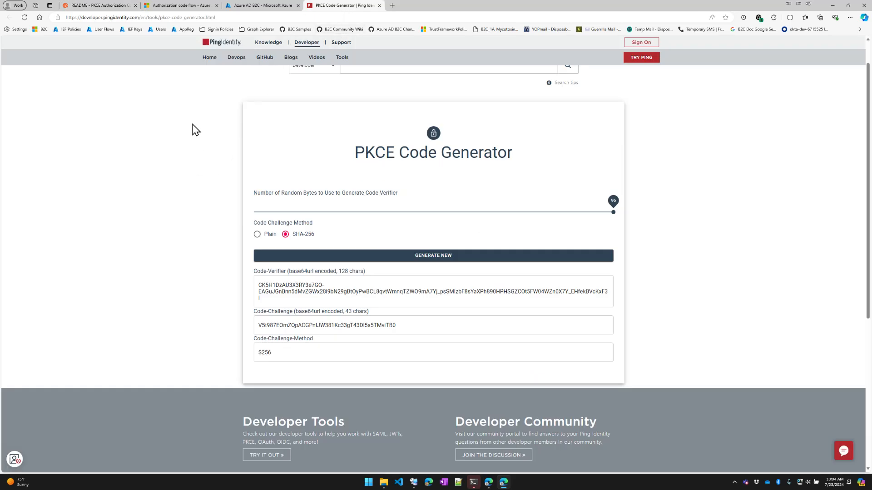
{"action": "left_click", "coordinate": [424, 257]}
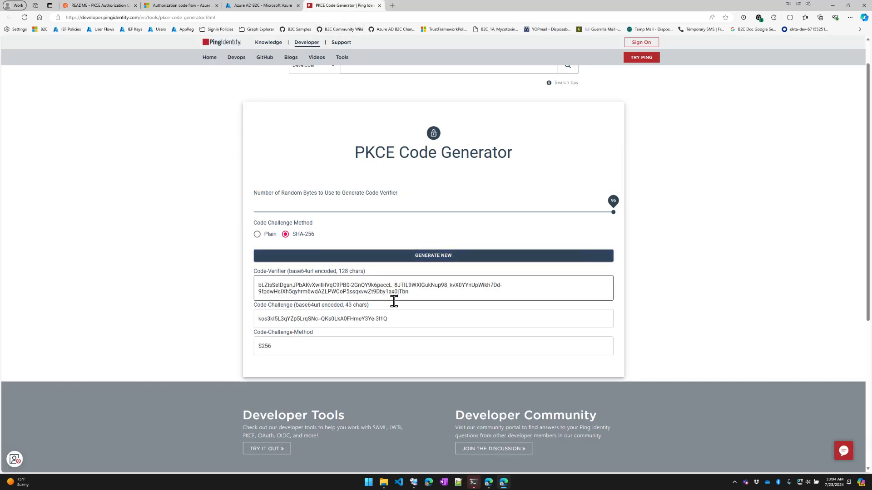
{"action": "left_click_drag", "start_coordinate": [423, 294], "coordinate": [254, 279]}
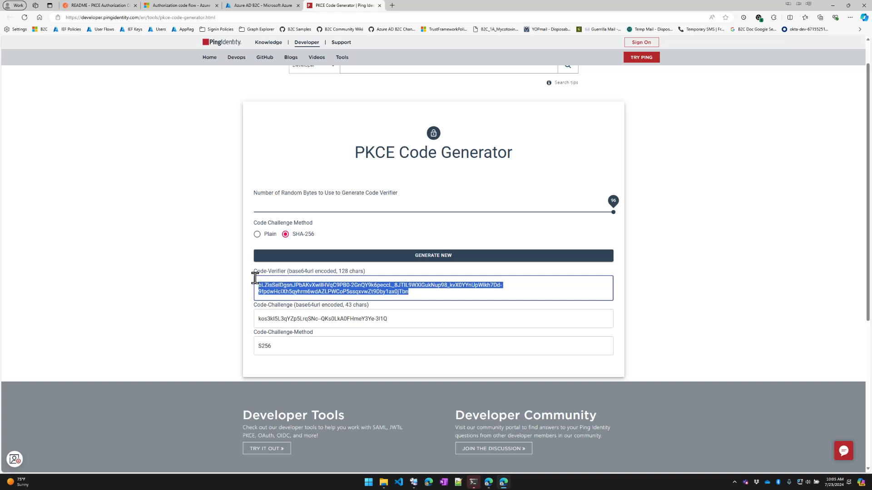
{"action": "left_click", "coordinate": [413, 323]}
{"action": "left_click_drag", "start_coordinate": [412, 322], "coordinate": [243, 318]}
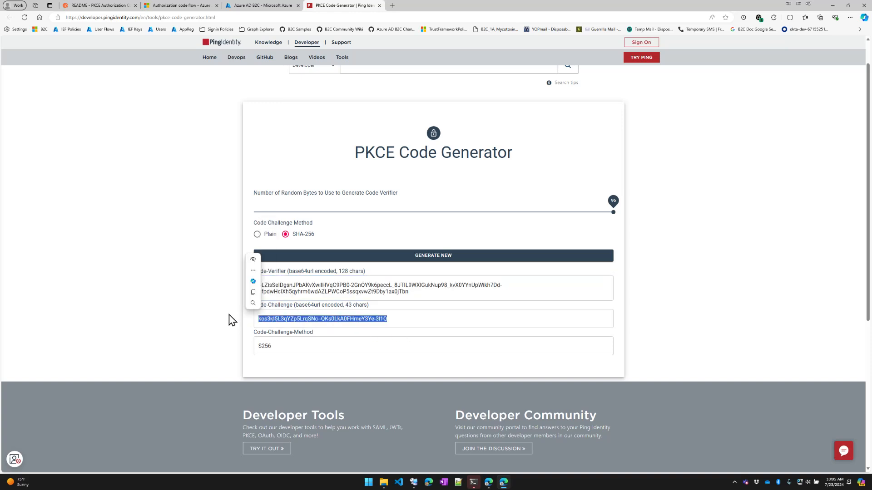
{"action": "left_click", "coordinate": [195, 266]}
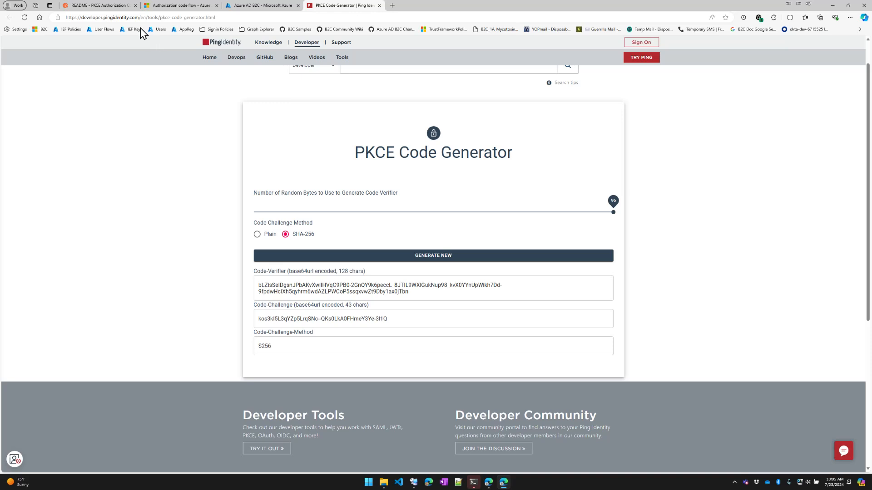
{"action": "left_click", "coordinate": [113, 6]}
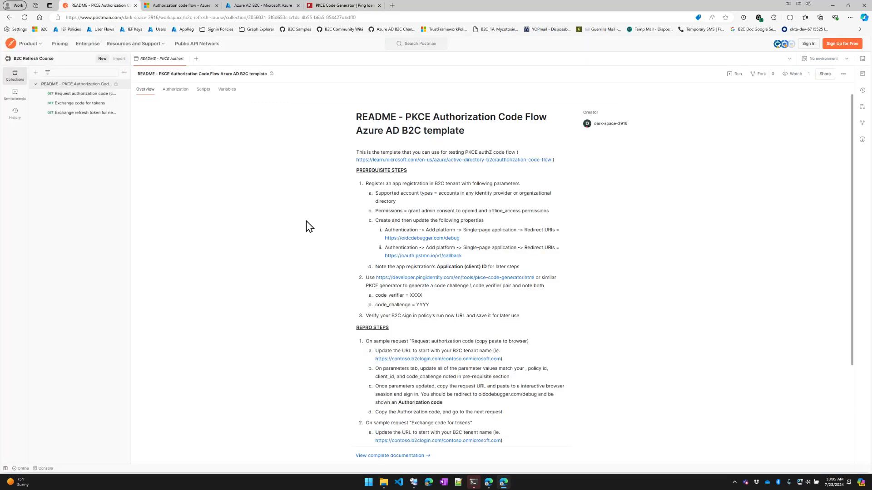
Sign in to Postman with the account e-mail and password, passing the captcha check
{"action": "scroll", "coordinate": [313, 270], "scroll_direction": "down", "scroll_amount": 1}
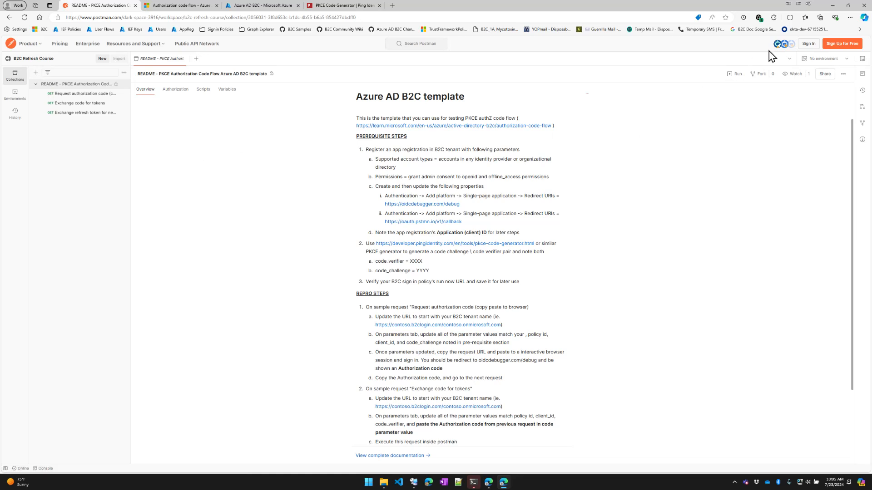
{"action": "left_click", "coordinate": [807, 45]}
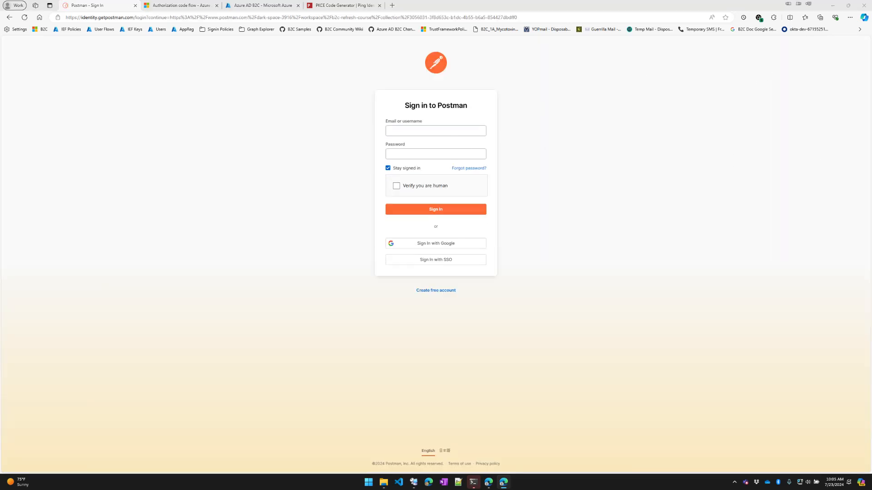
{"action": "key", "text": "ctrl+v"}
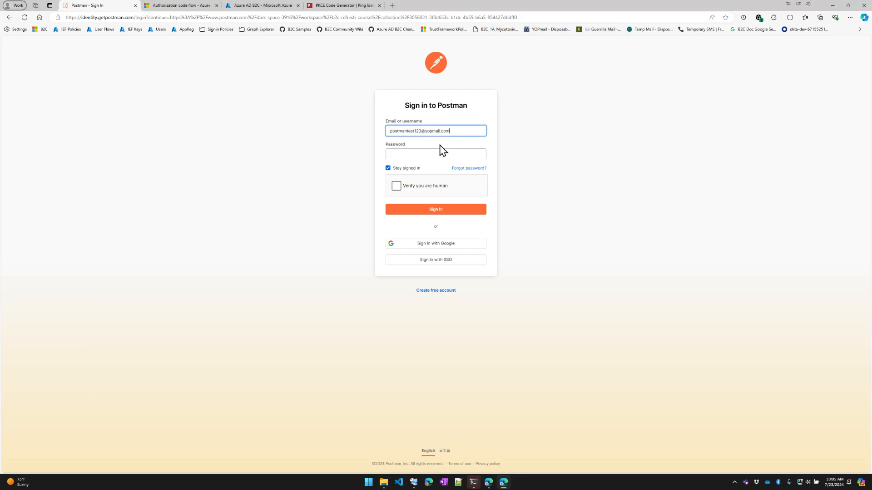
{"action": "left_click", "coordinate": [438, 154]}
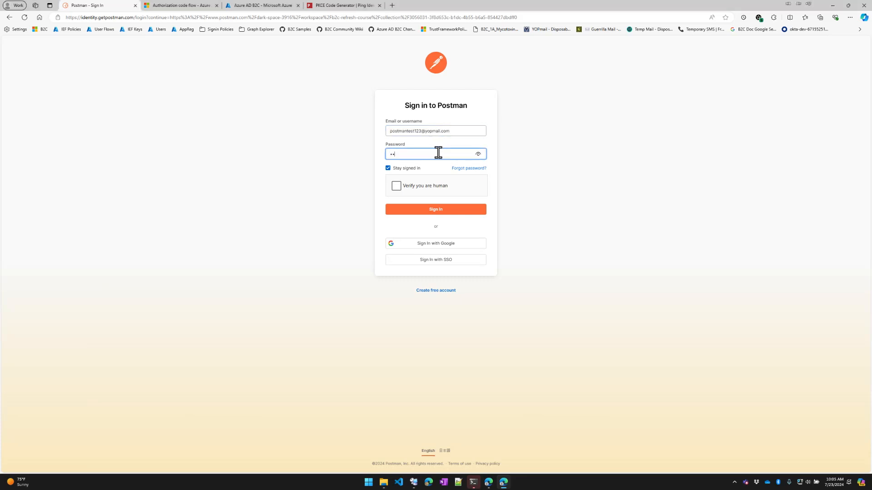
{"action": "left_click", "coordinate": [430, 191]}
{"action": "left_click", "coordinate": [429, 211]}
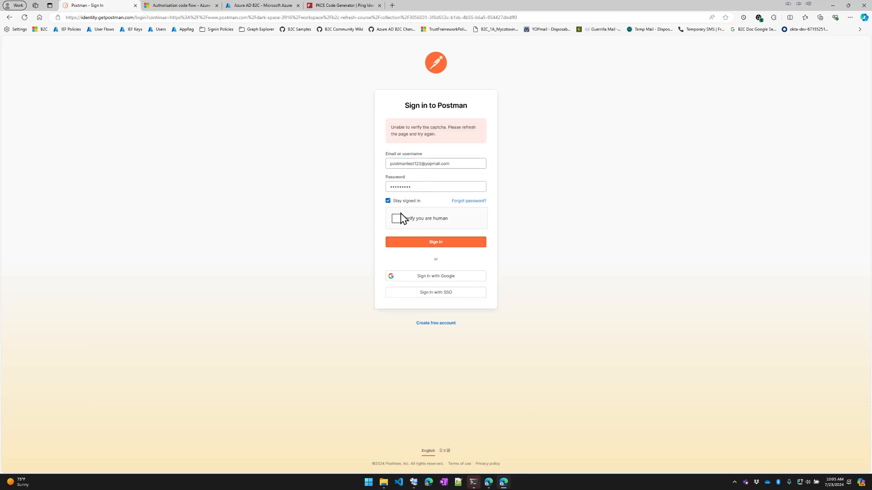
{"action": "left_click", "coordinate": [396, 219]}
{"action": "left_click", "coordinate": [421, 244]}
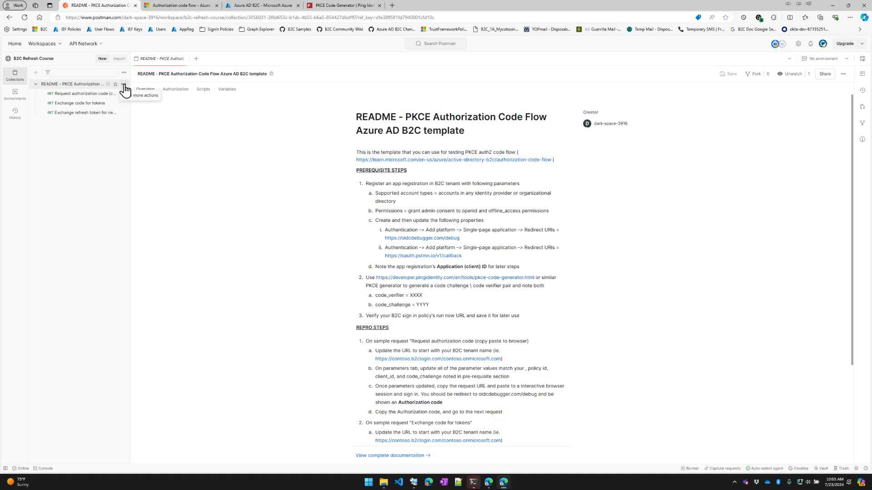
Fork the PKCE README template collection into My Workspace, keeping the default label
{"action": "left_click", "coordinate": [124, 84]}
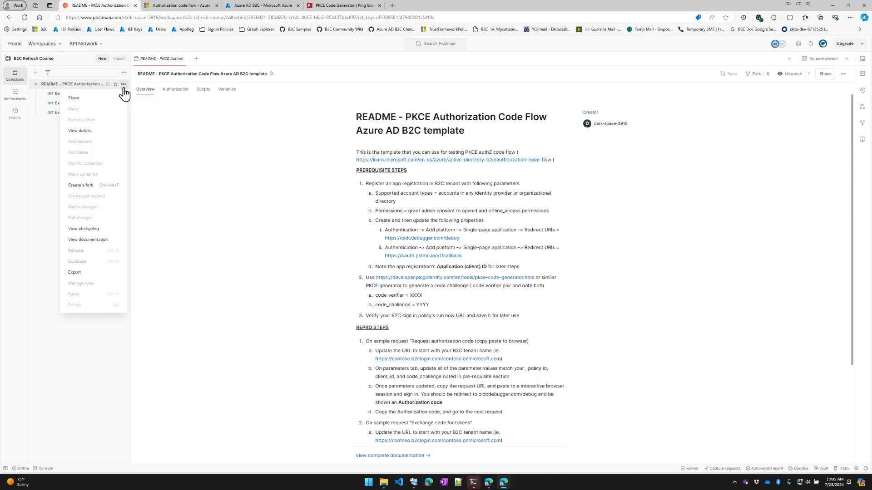
{"action": "left_click", "coordinate": [81, 186]}
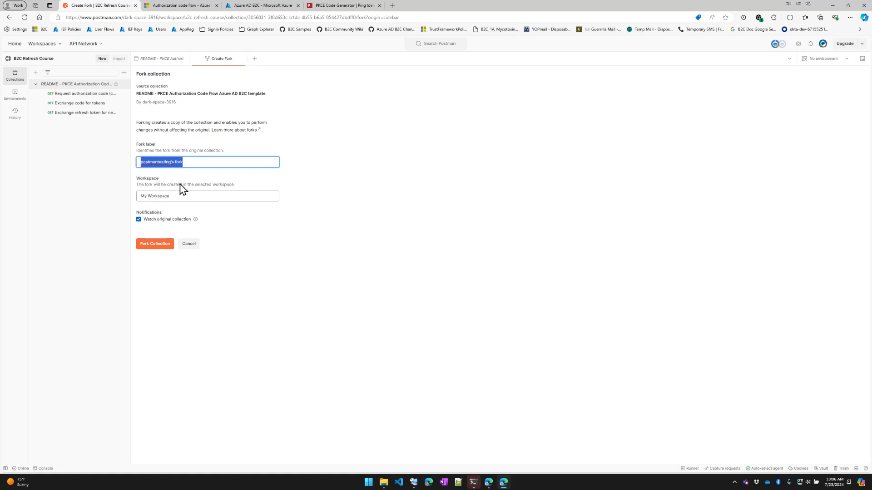
{"action": "left_click", "coordinate": [154, 245]}
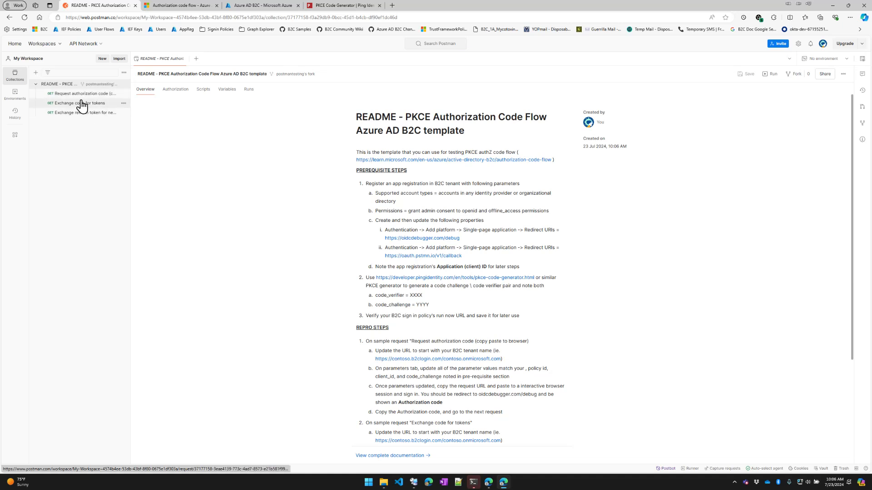
Replace both 'contoso' occurrences in the Request authorization code URL with 'b2cjafritts'
{"action": "scroll", "coordinate": [359, 303], "scroll_direction": "down", "scroll_amount": 1}
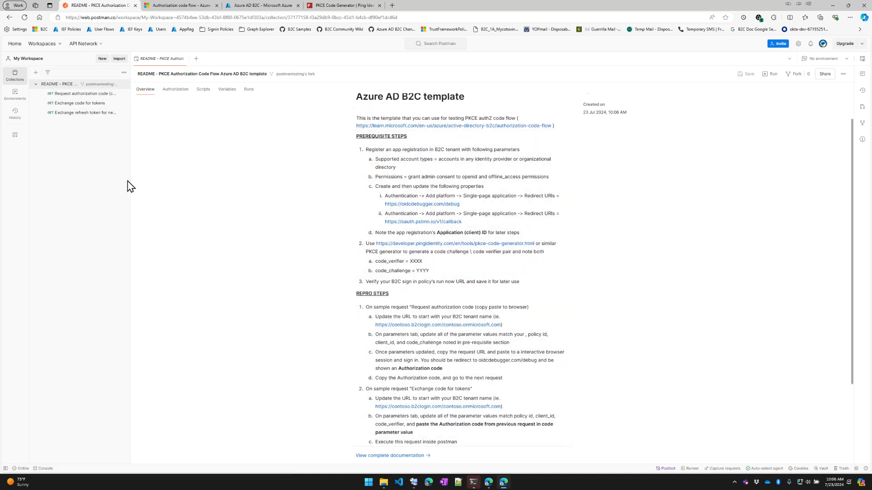
{"action": "left_click", "coordinate": [70, 94]}
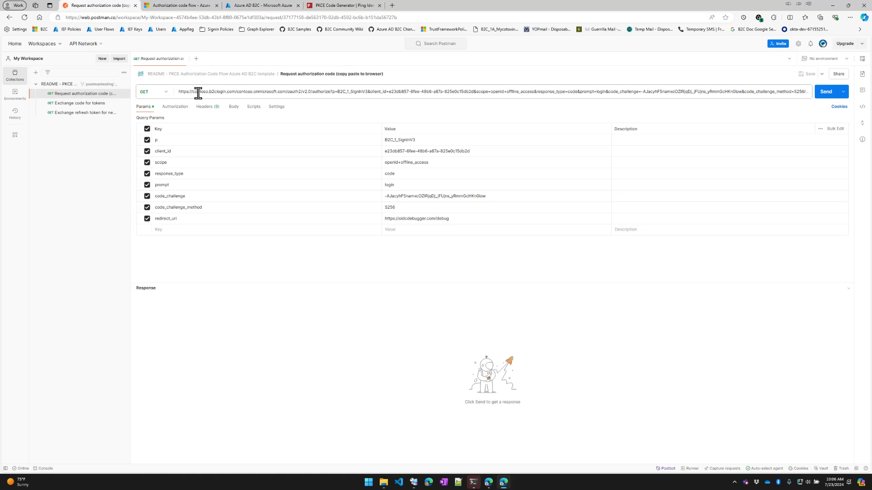
{"action": "double_click", "coordinate": [195, 90]}
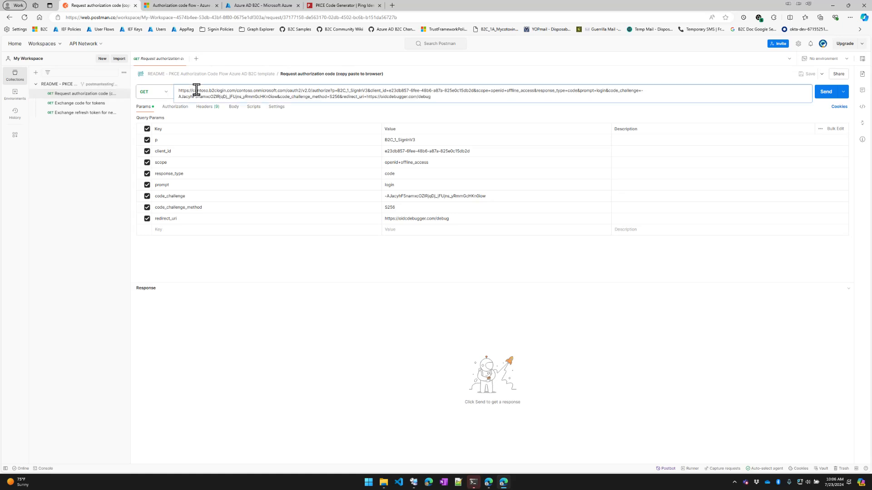
{"action": "type", "text": "b2cjafritts"}
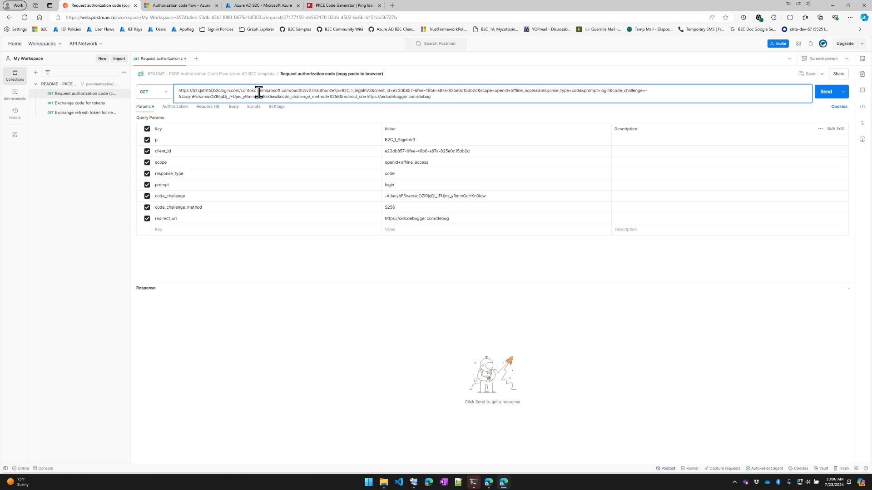
{"action": "double_click", "coordinate": [250, 90]}
{"action": "type", "text": "b2cjafritts"}
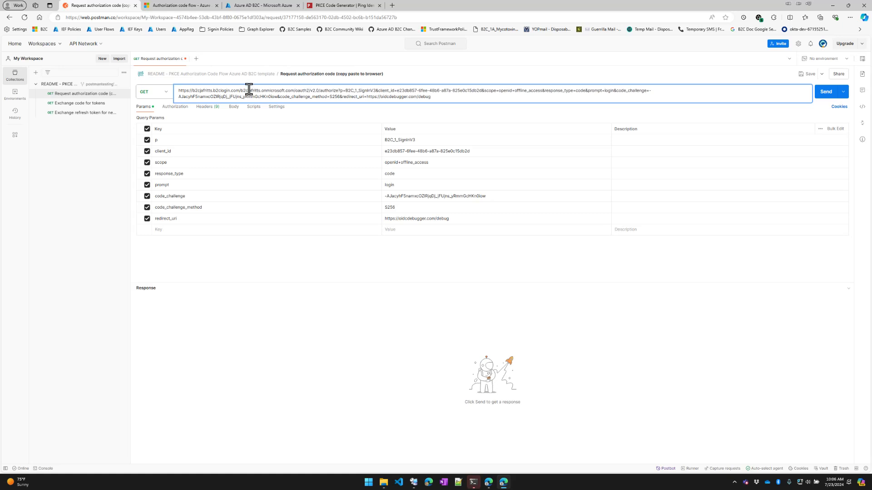
{"action": "left_click", "coordinate": [425, 140]}
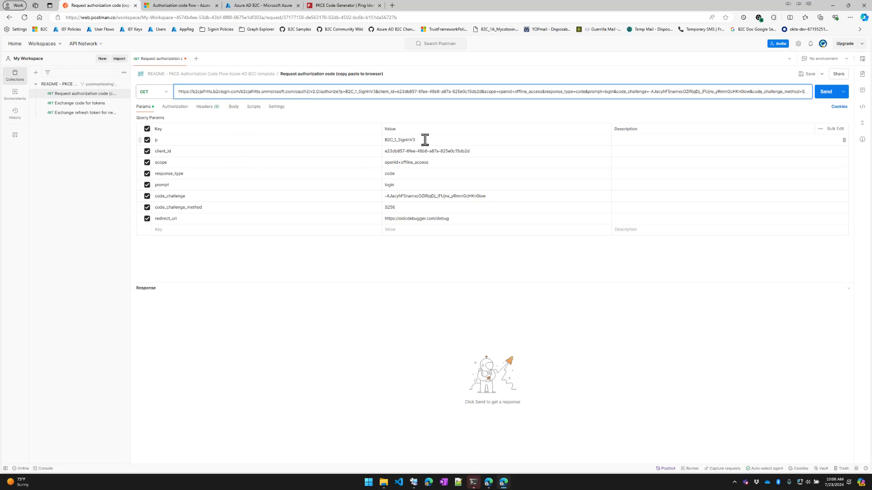
Review the p policy B2C_1_SignInV3 and the client_id query parameter values
{"action": "left_click_drag", "start_coordinate": [428, 141], "coordinate": [384, 141]}
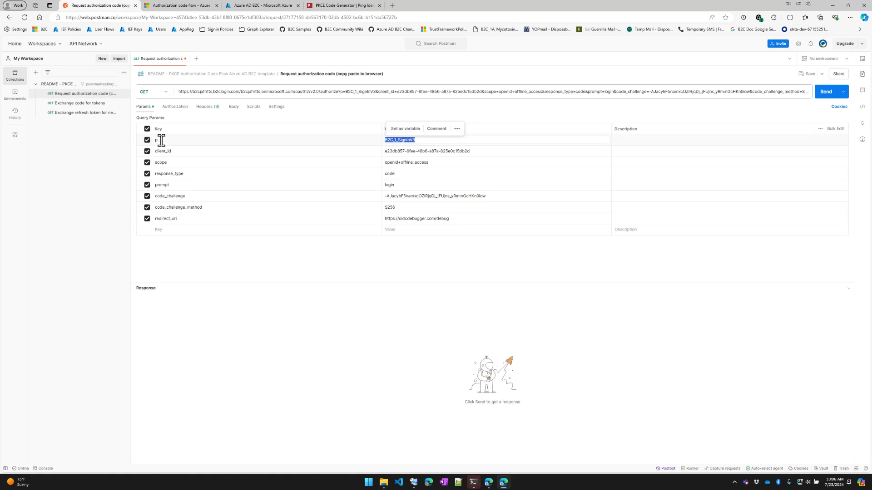
{"action": "triple_click", "coordinate": [396, 152]}
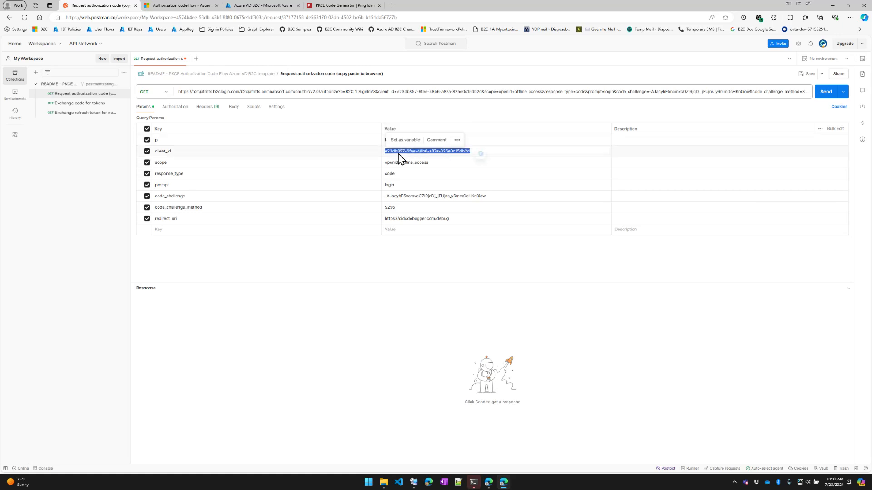
{"action": "left_click", "coordinate": [253, 6]}
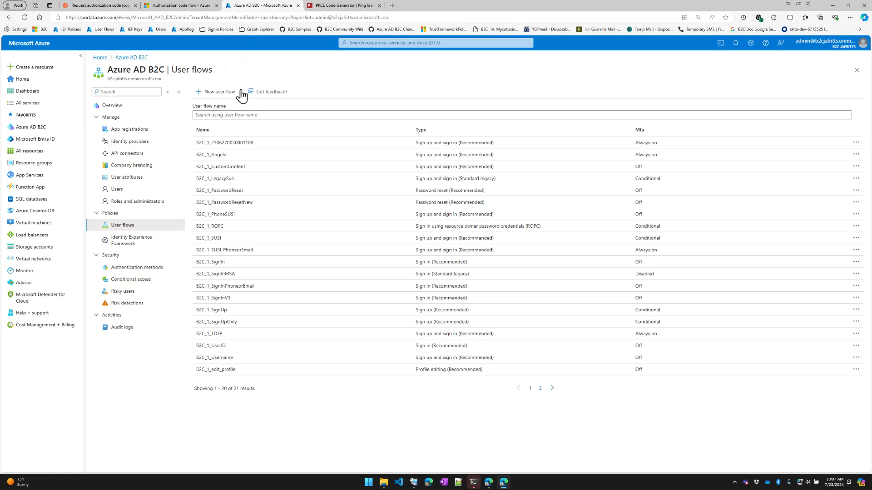
Filter app registrations by 'SPA' and confirm SPA2's client ID matches the request's client_id
{"action": "left_click", "coordinate": [141, 131]}
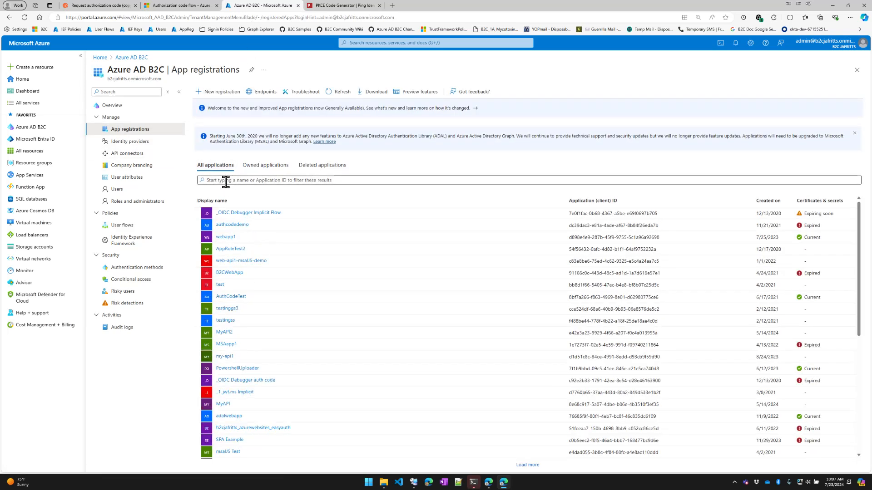
{"action": "left_click", "coordinate": [225, 181]}
{"action": "type", "text": "SPA"}
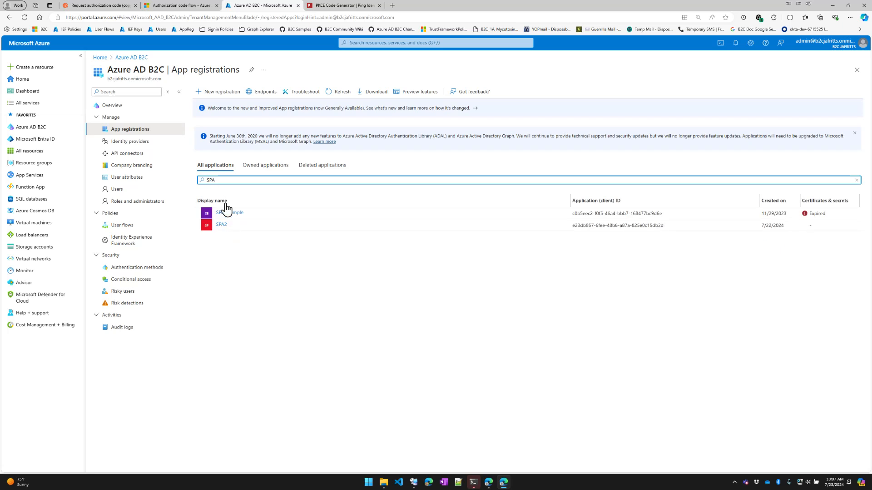
{"action": "left_click", "coordinate": [223, 226]}
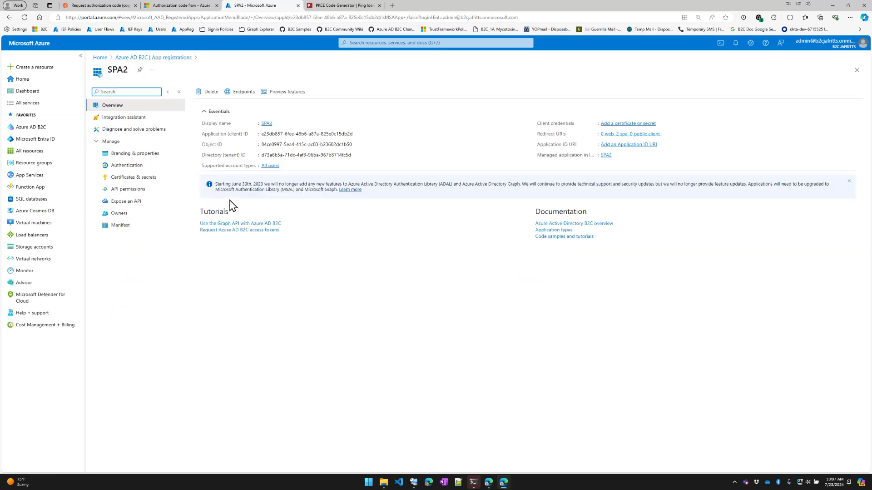
{"action": "mouse_move", "coordinate": [358, 135]}
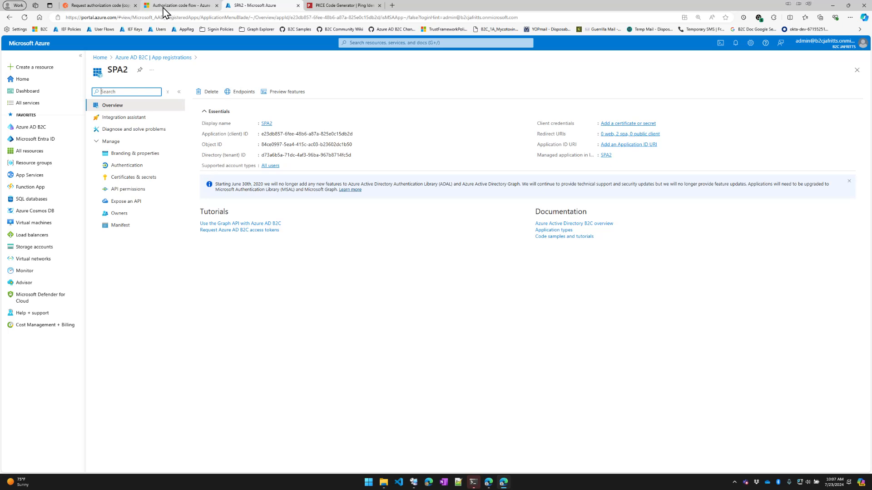
{"action": "left_click", "coordinate": [122, 6]}
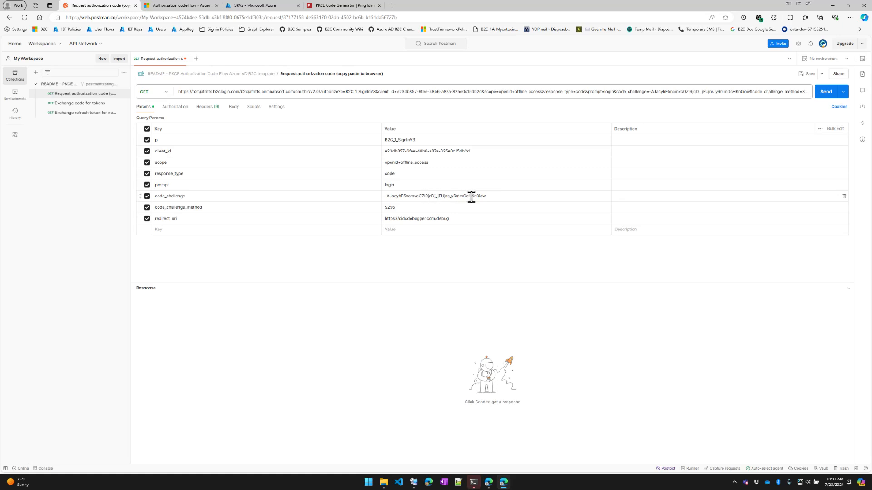
Copy the generated SHA-256 code challenge from the PKCE Code Generator
{"action": "left_click", "coordinate": [337, 7]}
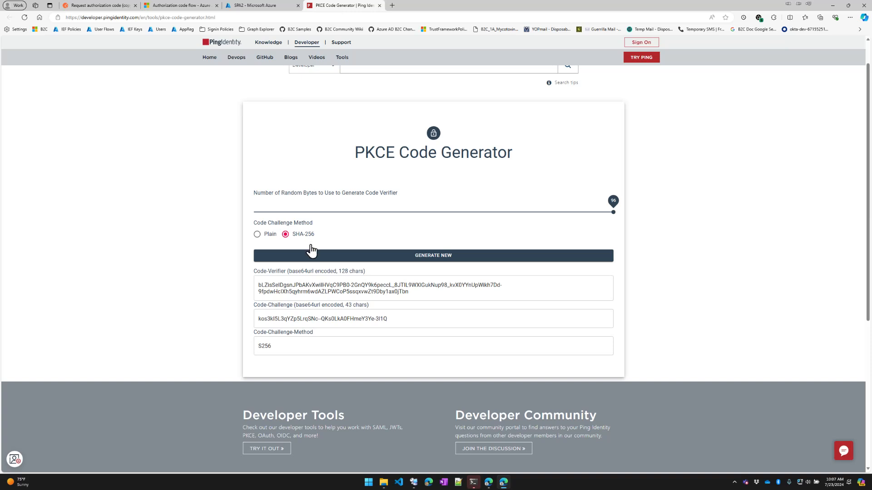
{"action": "triple_click", "coordinate": [319, 314]}
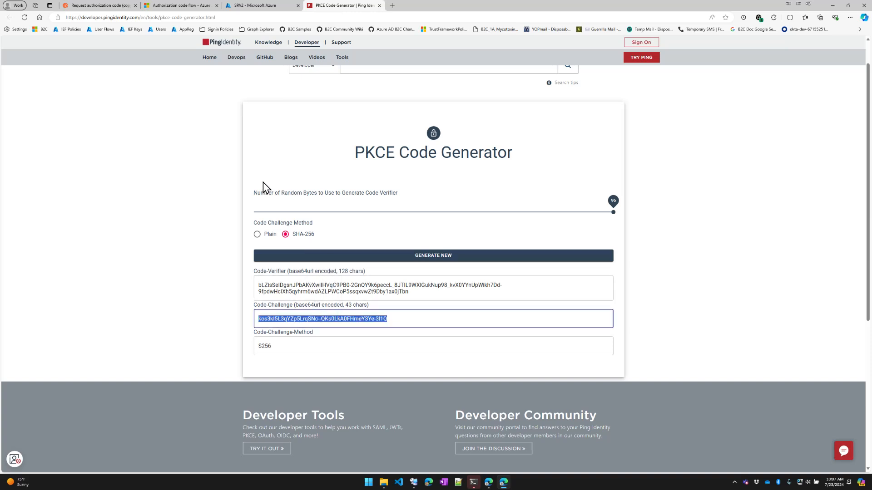
{"action": "left_click", "coordinate": [113, 7]}
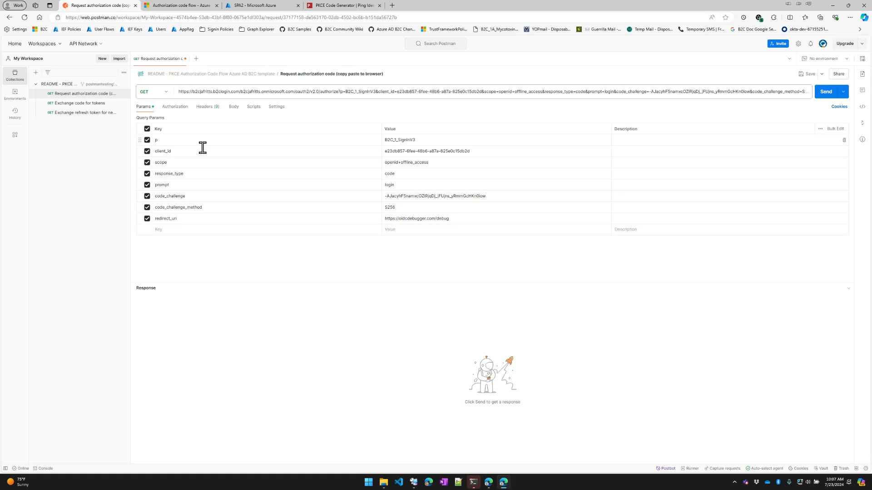
Replace the code_challenge parameter value with the newly generated challenge
{"action": "triple_click", "coordinate": [456, 196]}
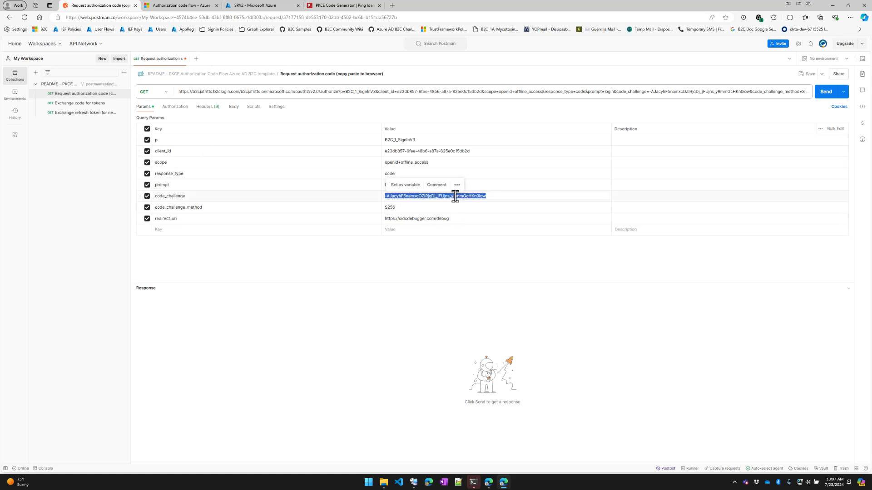
{"action": "key", "text": "ctrl+v"}
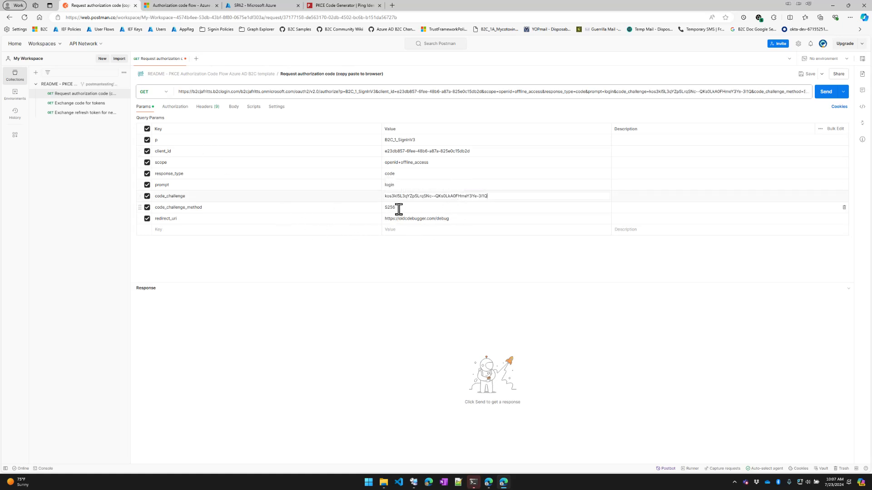
{"action": "left_click", "coordinate": [369, 264]}
{"action": "left_click", "coordinate": [394, 140]}
Check the b2cjafritts tenant names in the URL and copy the complete authorization request URL
{"action": "double_click", "coordinate": [202, 91]}
{"action": "double_click", "coordinate": [250, 90]}
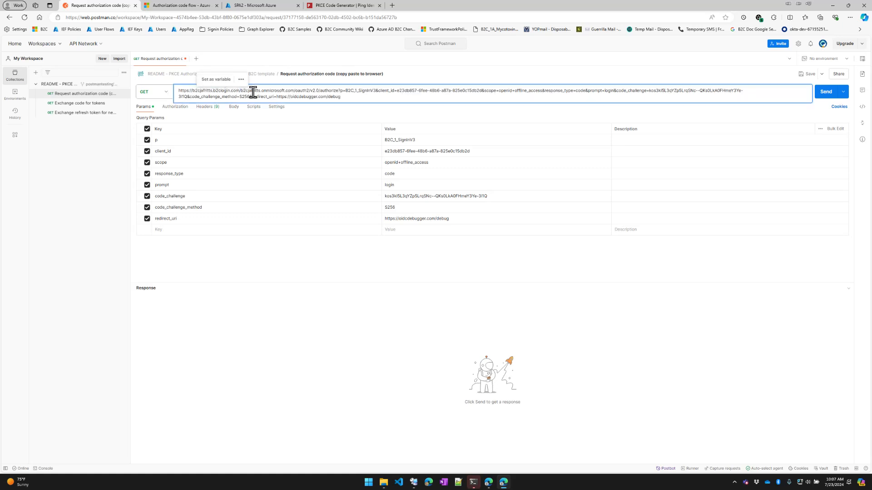
{"action": "left_click", "coordinate": [239, 328]}
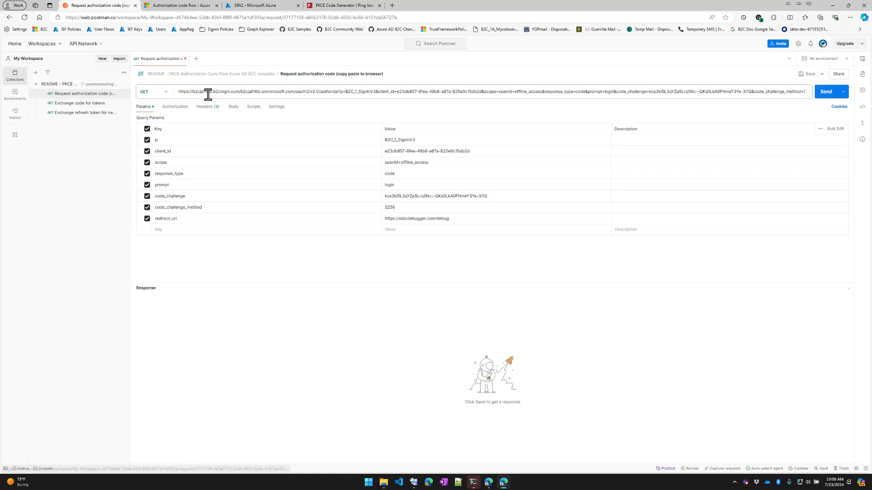
{"action": "triple_click", "coordinate": [222, 92]}
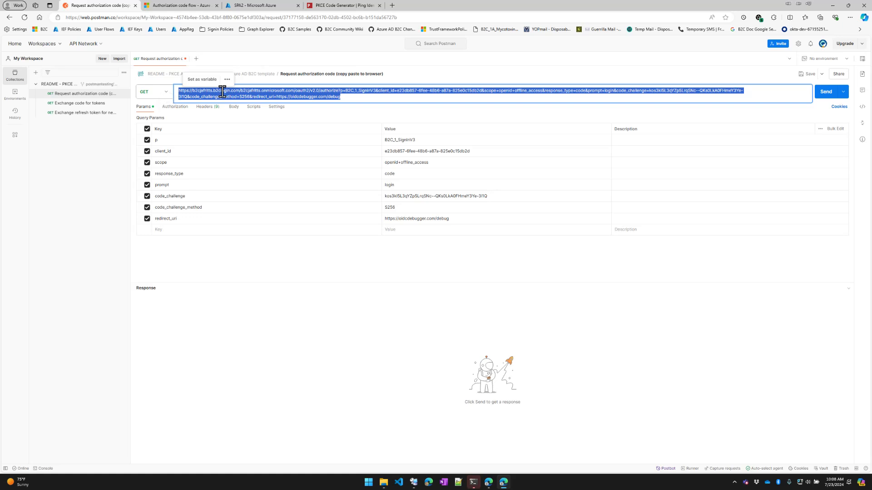
Load the copied authorization request URL in a new browser tab
{"action": "left_click", "coordinate": [393, 5]}
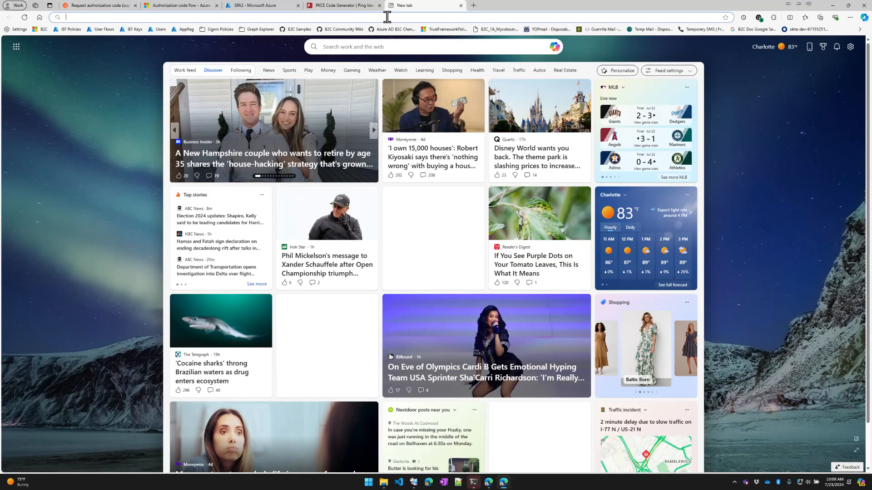
{"action": "type", "text": "https://b2cjafritts.b2clogin.com/b2cjafritts.onmicrosoft.com/oauth2/v2.0/authorize?p=B2C_1_SignInV3&client_id=e23db857-6fee-48b6-a87a-825e0c15db2d&scope=openid+offline_access&response_type=code&prompt=login&code_challenge=kos3kl5L3qYZp5LrqSNc--QKs0LkA0FHmeY3e-3l1Q&code_challenge_method=S256&redirect_uri=https://oidcdebugger.com/debug"}
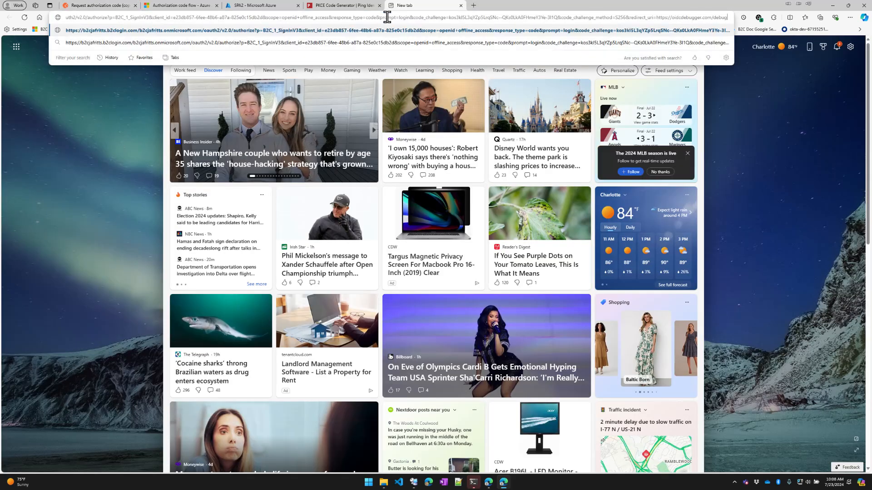
{"action": "key", "text": "Return"}
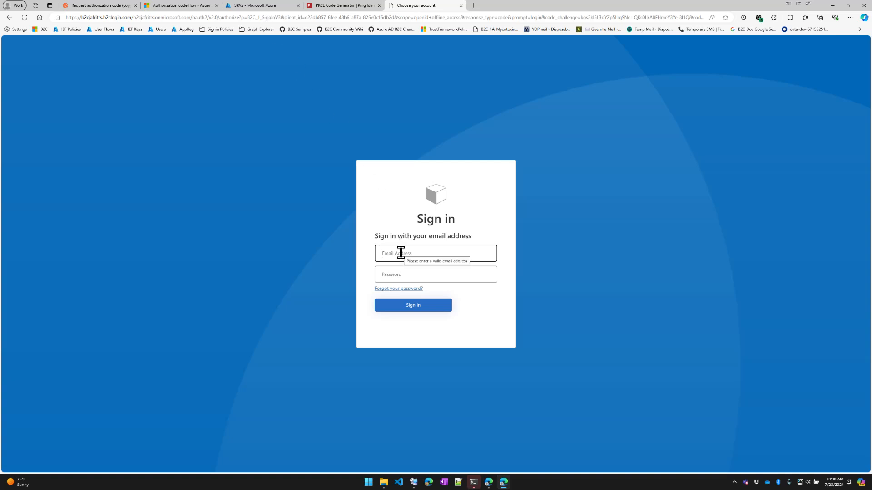
Sign in on the B2C page with the saved email address and the password
{"action": "left_click", "coordinate": [438, 252]}
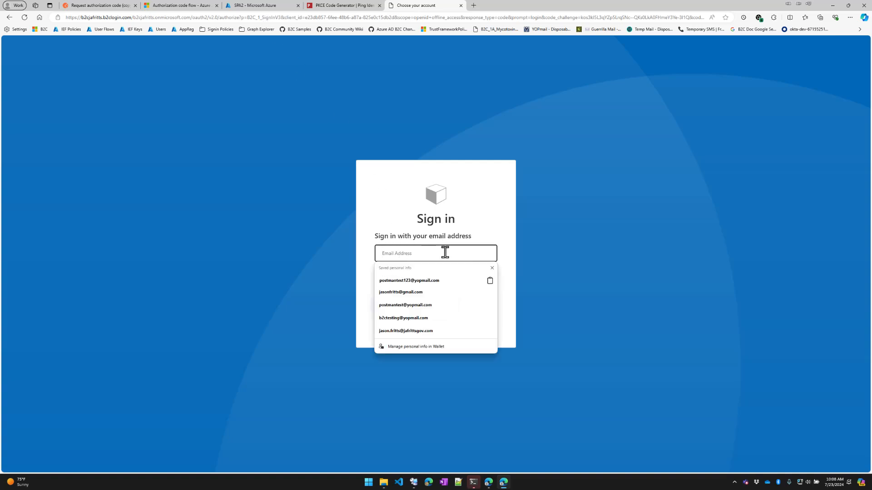
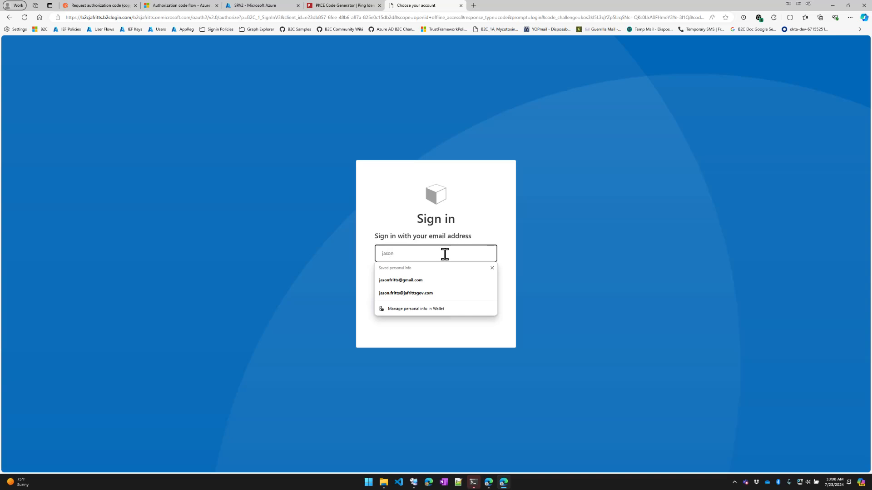
{"action": "left_click", "coordinate": [427, 281]}
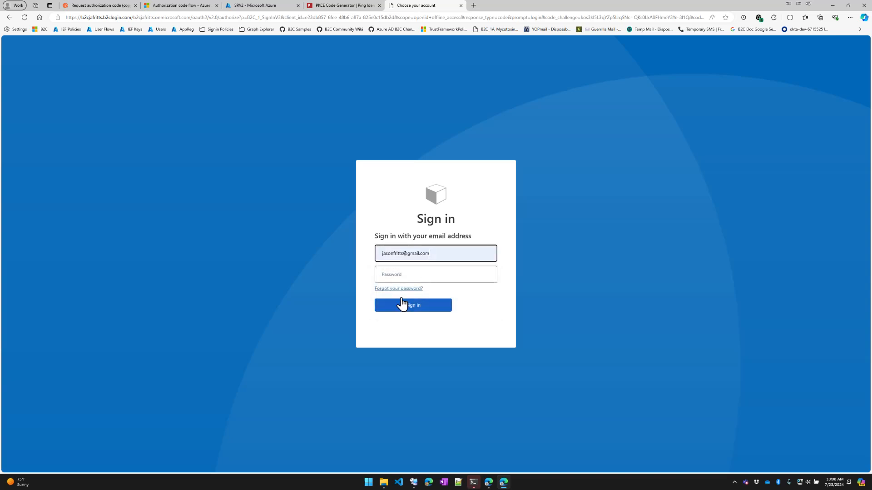
{"action": "left_click", "coordinate": [403, 276]}
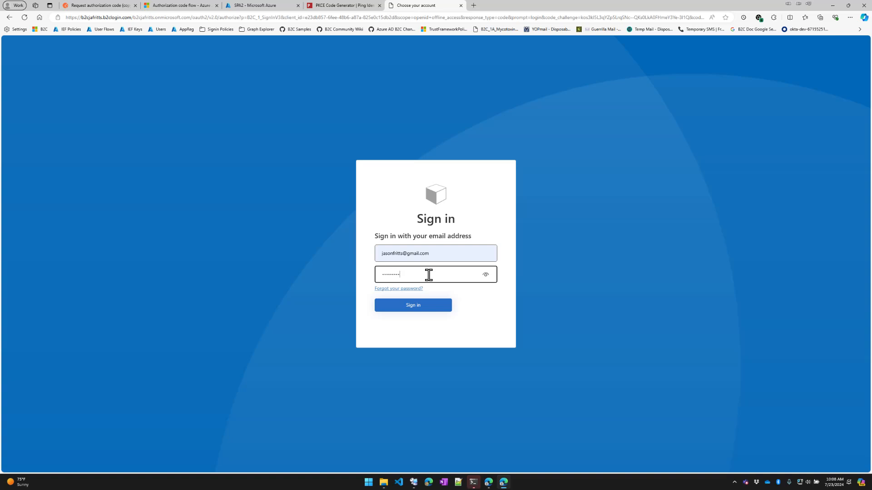
{"action": "key", "text": "Return"}
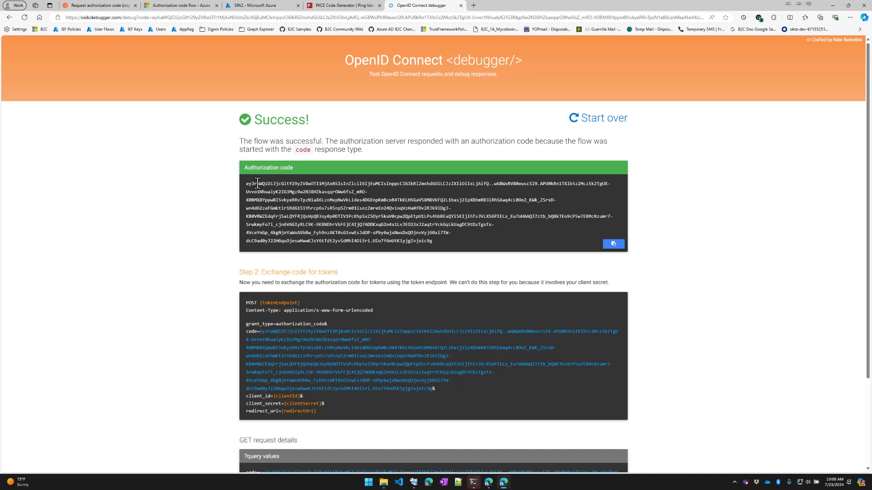
Copy the authorization code from OpenID Connect debugger and go back to the Postman request
{"action": "left_click", "coordinate": [616, 249]}
{"action": "left_click", "coordinate": [101, 7]}
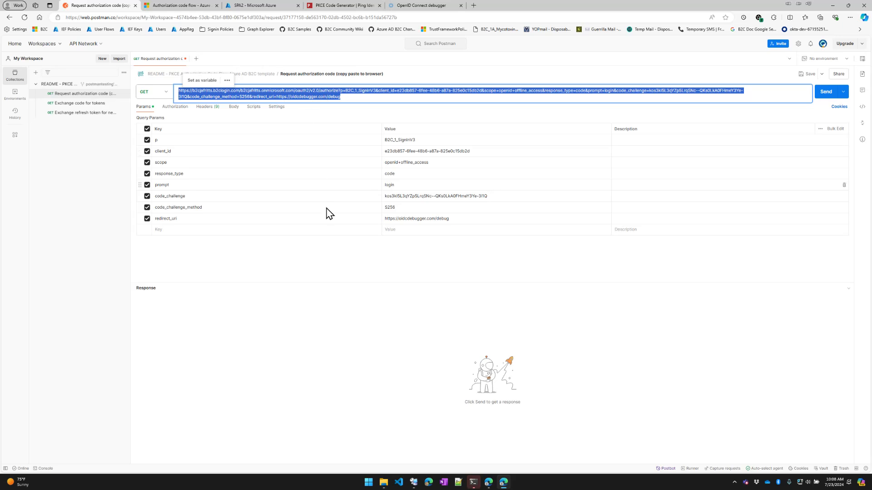
In Exchange code for tokens, replace both 'contoso' placeholders in the URL with b2cjafritts
{"action": "left_click", "coordinate": [80, 103]}
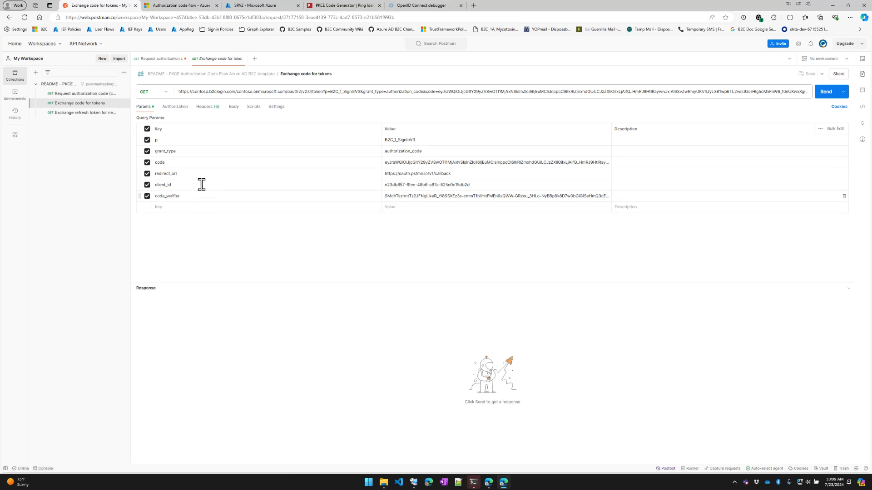
{"action": "double_click", "coordinate": [198, 91]}
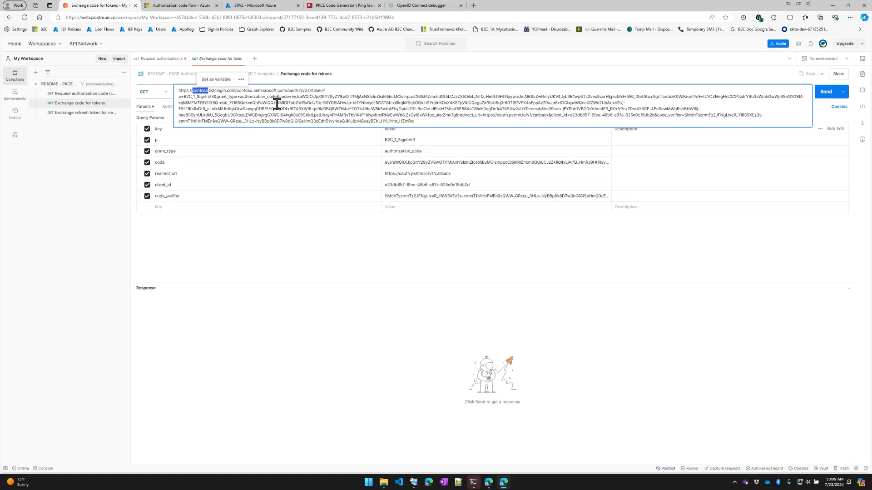
{"action": "type", "text": "b2cjafritts"}
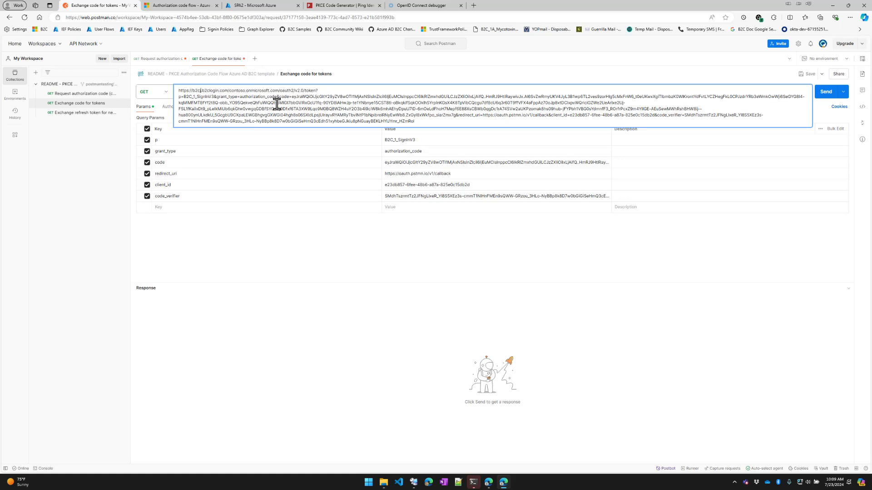
{"action": "double_click", "coordinate": [250, 91]}
{"action": "type", "text": "b2cjafritts"}
{"action": "left_click", "coordinate": [248, 251]}
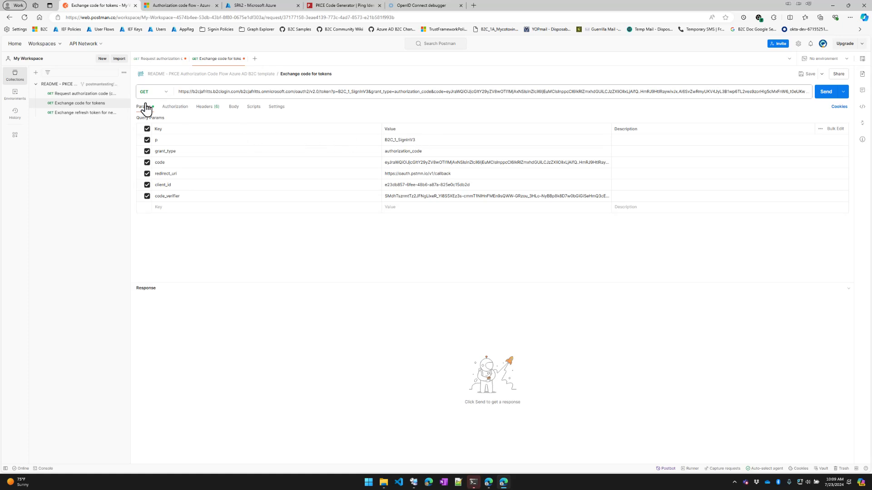
Copy the new authorization code from the debugger and paste it over the code parameter value
{"action": "double_click", "coordinate": [403, 140]}
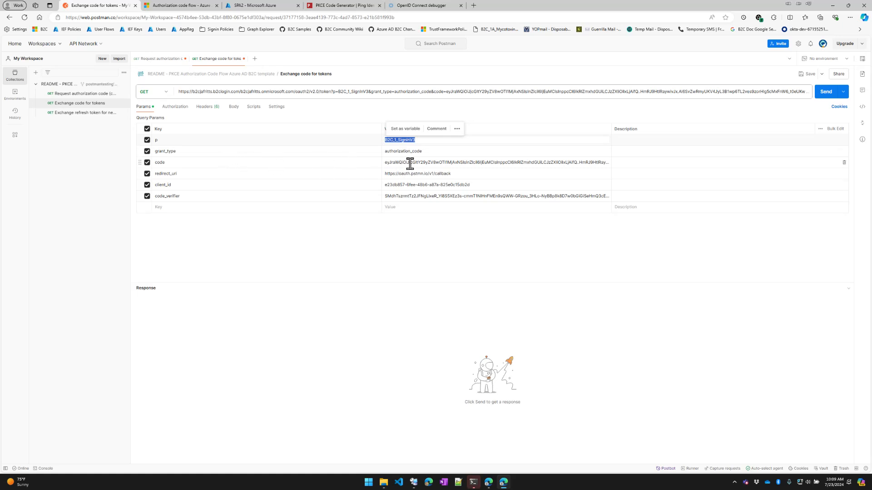
{"action": "left_click", "coordinate": [420, 7]}
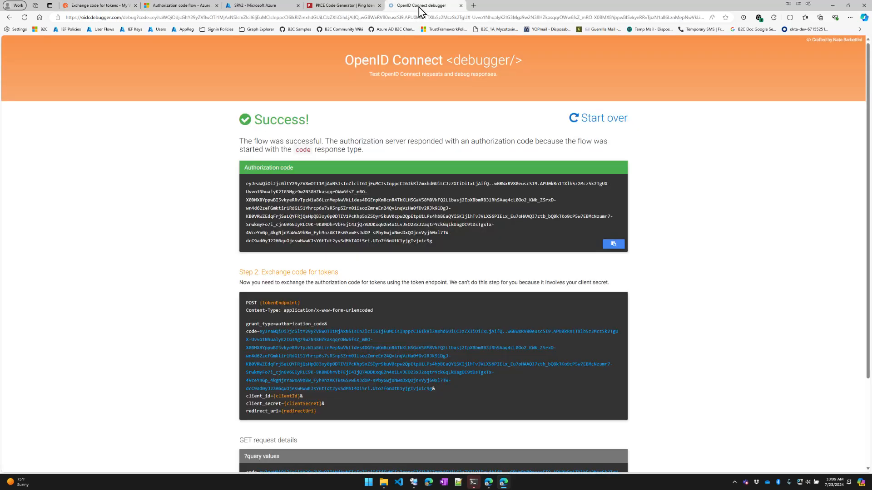
{"action": "left_click", "coordinate": [605, 247]}
{"action": "left_click", "coordinate": [92, 7]}
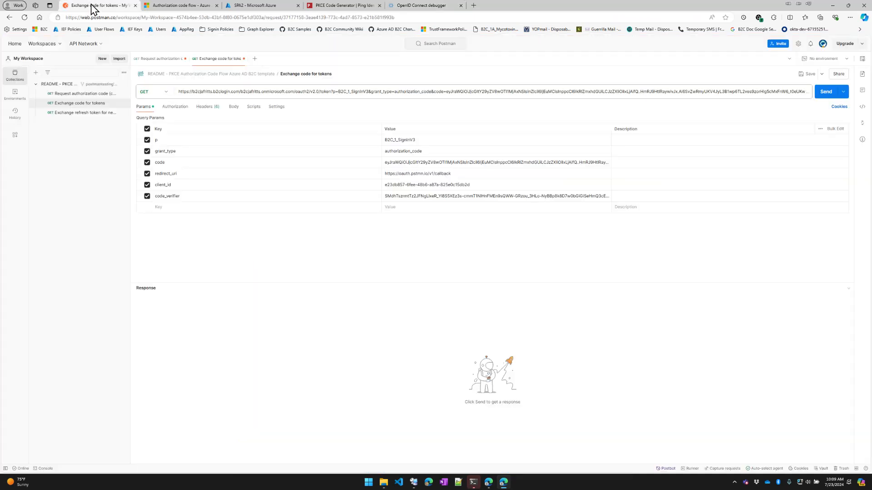
{"action": "double_click", "coordinate": [435, 162]}
{"action": "key", "text": "ctrl+a"}
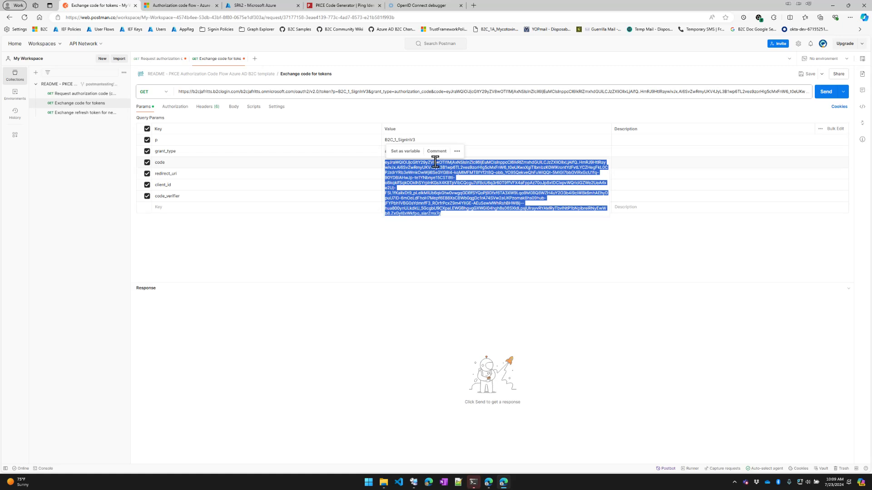
{"action": "key", "text": "ctrl+v"}
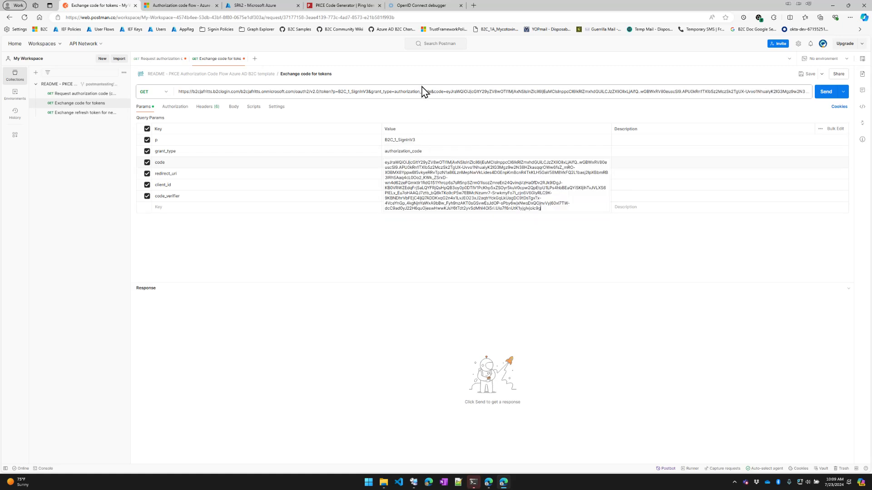
{"action": "left_click", "coordinate": [437, 243]}
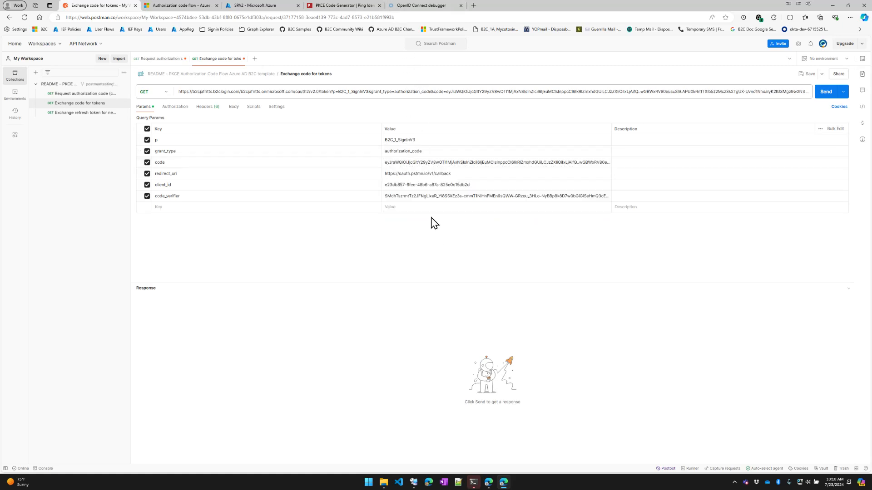
{"action": "triple_click", "coordinate": [415, 183]}
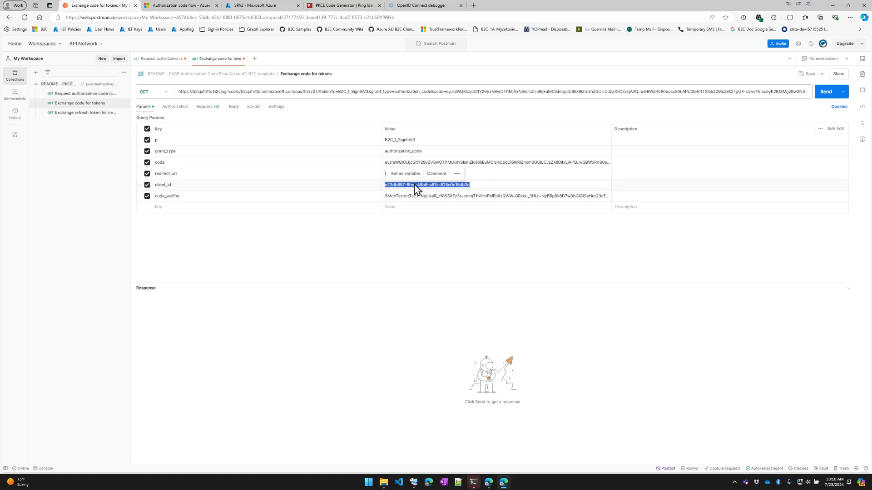
{"action": "left_click", "coordinate": [392, 245]}
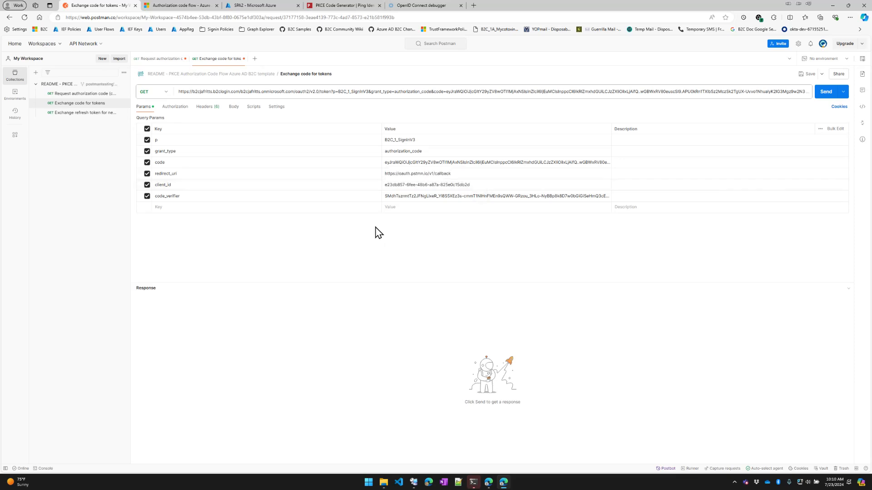
{"action": "left_click", "coordinate": [256, 6]}
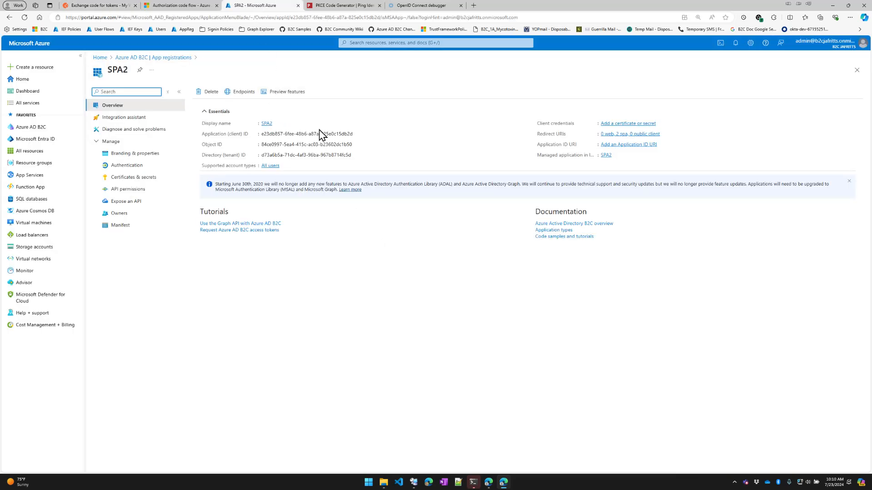
{"action": "left_click", "coordinate": [111, 6]}
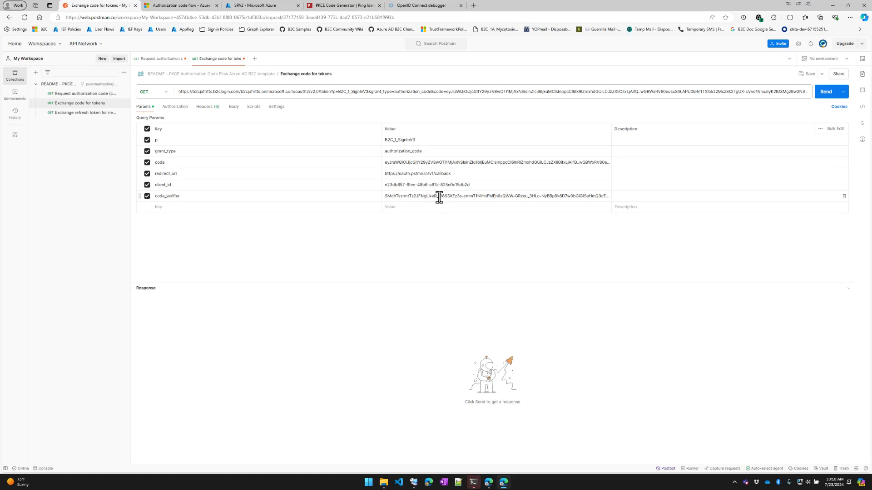
Copy the generated Code-Verifier value from the Ping Identity PKCE Code Generator
{"action": "left_click", "coordinate": [332, 6]}
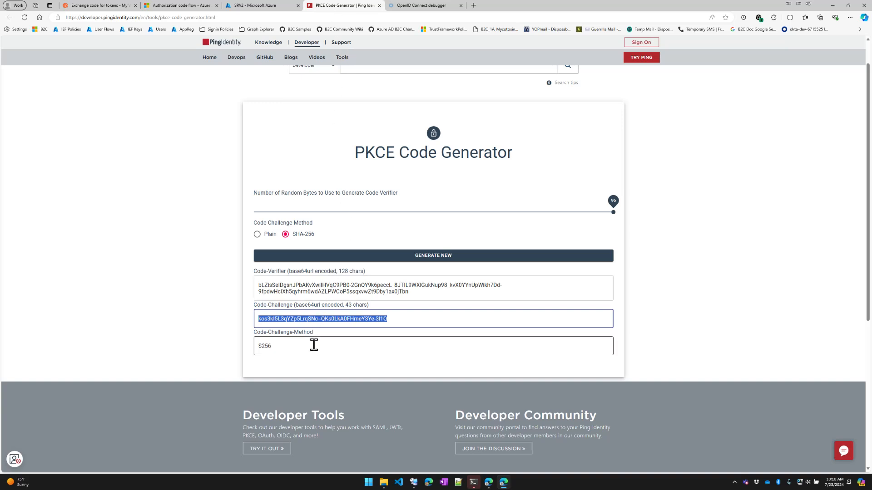
{"action": "left_click", "coordinate": [272, 285]}
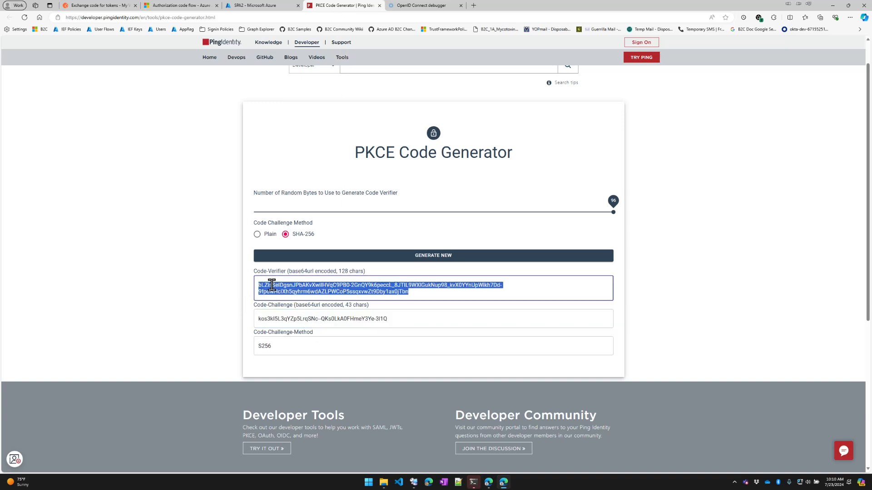
{"action": "right_click", "coordinate": [367, 297]}
{"action": "left_click", "coordinate": [383, 298]}
Paste the new verifier over the old code_verifier value in the Params table
{"action": "left_click", "coordinate": [111, 10]}
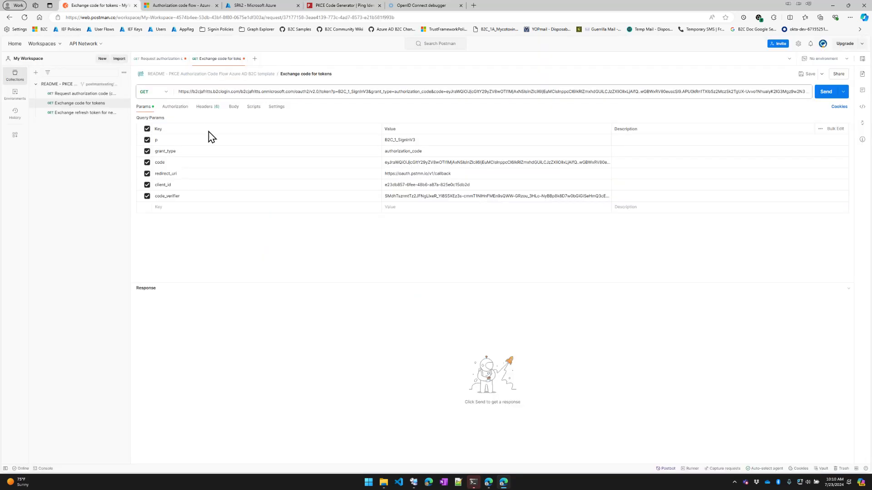
{"action": "triple_click", "coordinate": [409, 196]}
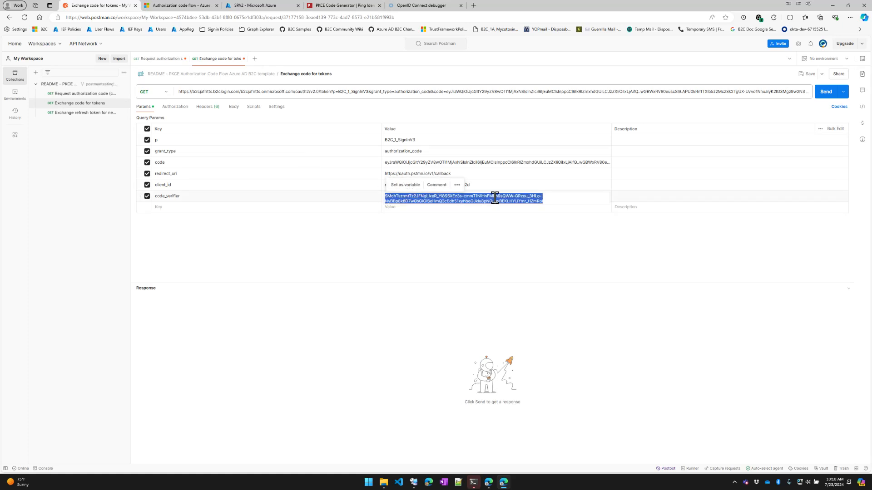
{"action": "key", "text": "ctrl+v"}
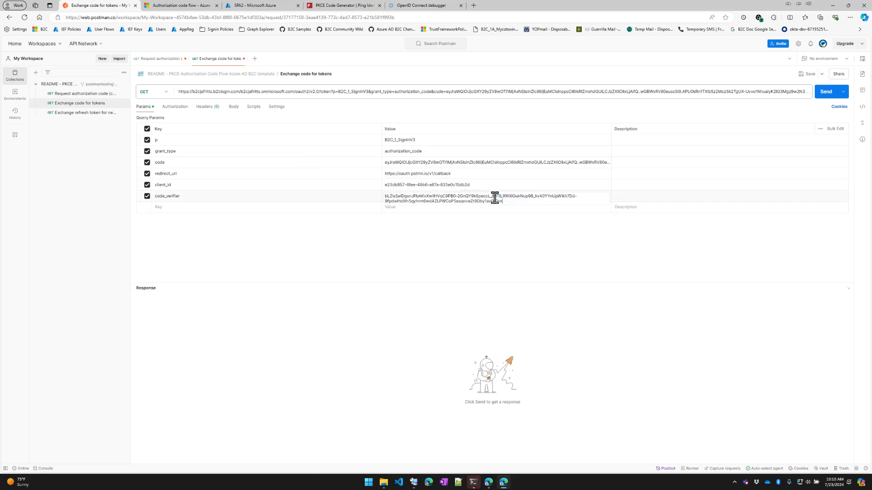
{"action": "left_click", "coordinate": [494, 240]}
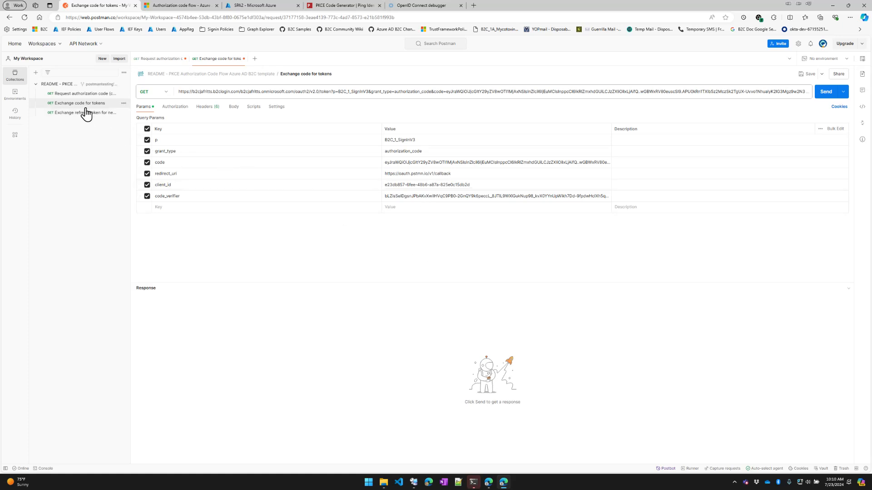
Send the request and select the returned id_token and refresh_token values in the 200 OK response
{"action": "left_click", "coordinate": [823, 97]}
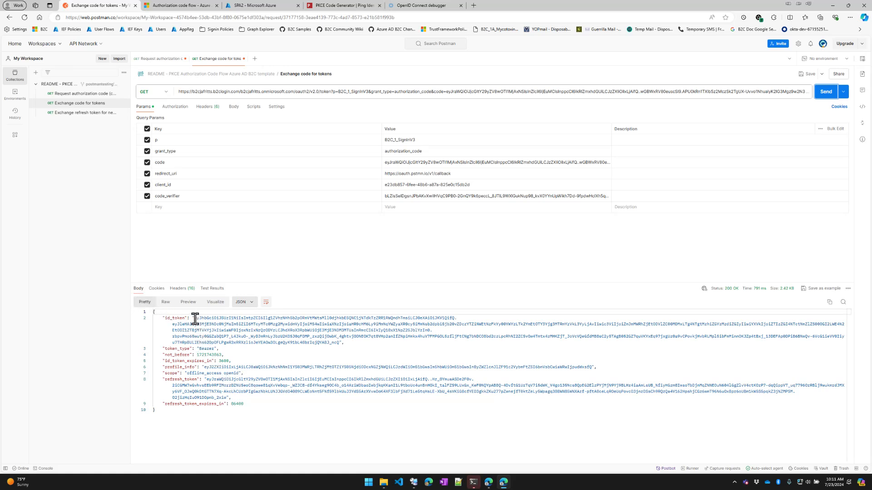
{"action": "left_click_drag", "start_coordinate": [195, 319], "coordinate": [338, 342]}
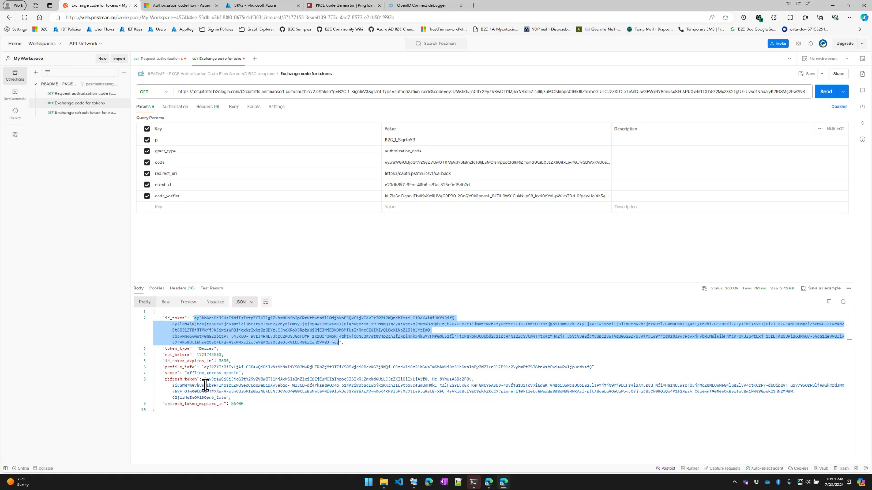
{"action": "left_click_drag", "start_coordinate": [207, 379], "coordinate": [225, 398]}
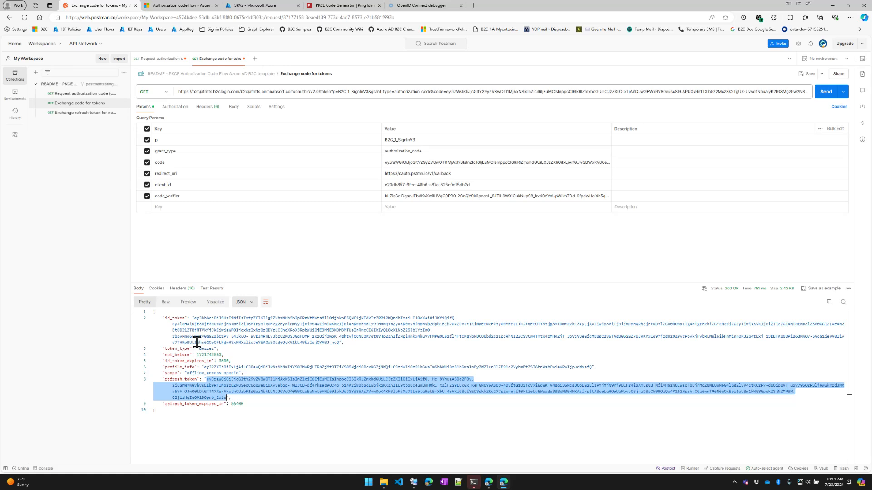
{"action": "left_click_drag", "start_coordinate": [194, 318], "coordinate": [337, 343]}
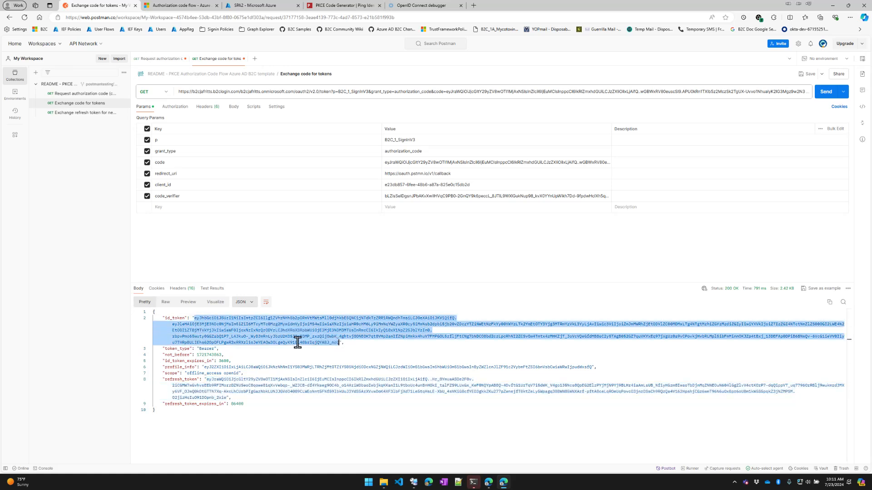
Load jwt.ms and paste the copied id_token to view its decoded B2C claims
{"action": "left_click", "coordinate": [411, 10]}
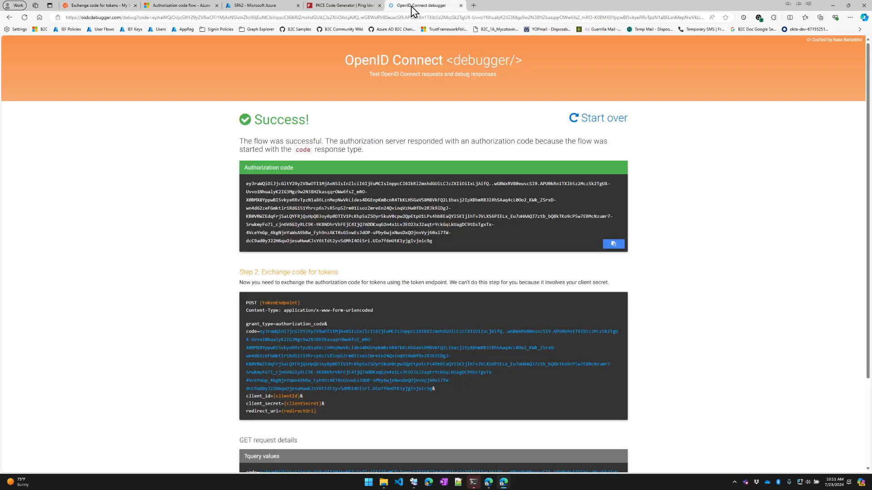
{"action": "left_click", "coordinate": [346, 18]}
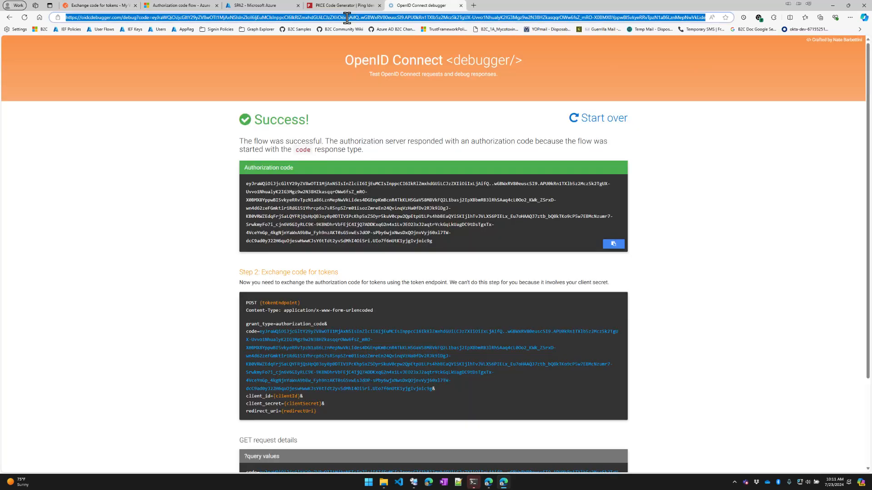
{"action": "type", "text": "jwt.ms"}
{"action": "key", "text": "Return"}
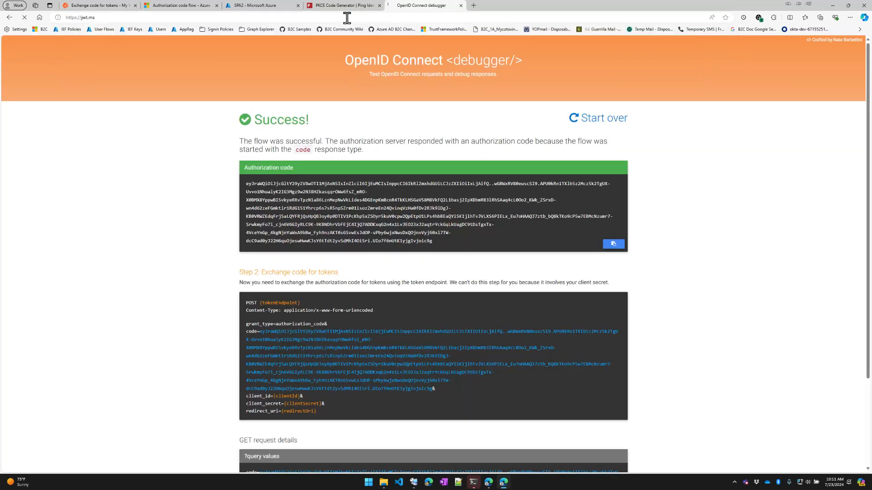
{"action": "left_click", "coordinate": [345, 95]}
{"action": "key", "text": "ctrl+v"}
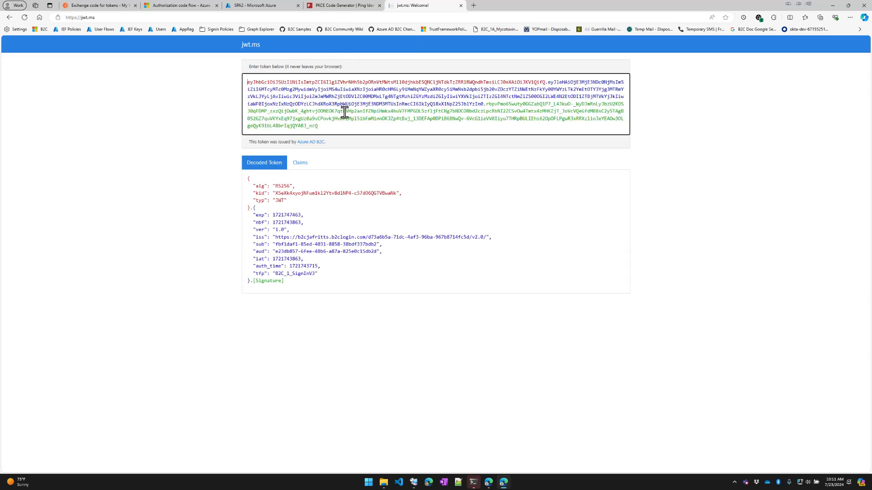
{"action": "mouse_move", "coordinate": [338, 280]}
{"action": "left_mouse_down"}
{"action": "mouse_move", "coordinate": [272, 263]}
{"action": "mouse_move", "coordinate": [244, 217]}
{"action": "mouse_move", "coordinate": [241, 181]}
{"action": "left_mouse_up"}
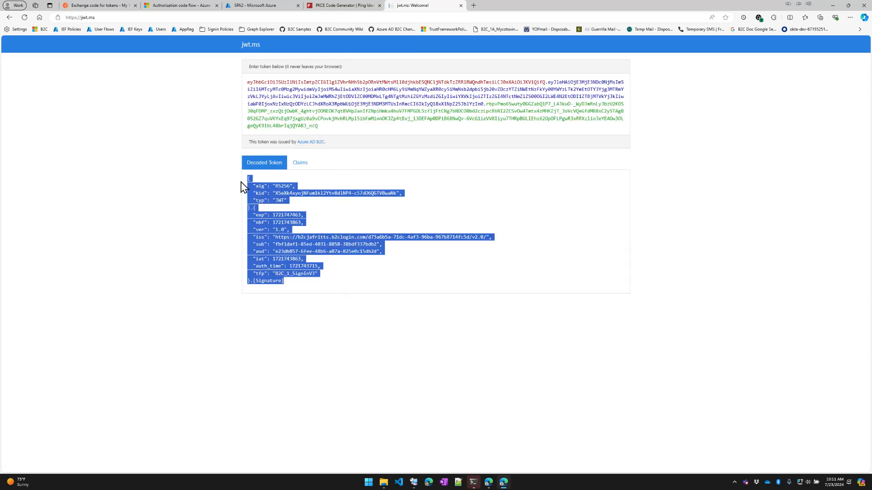
{"action": "left_click", "coordinate": [460, 280]}
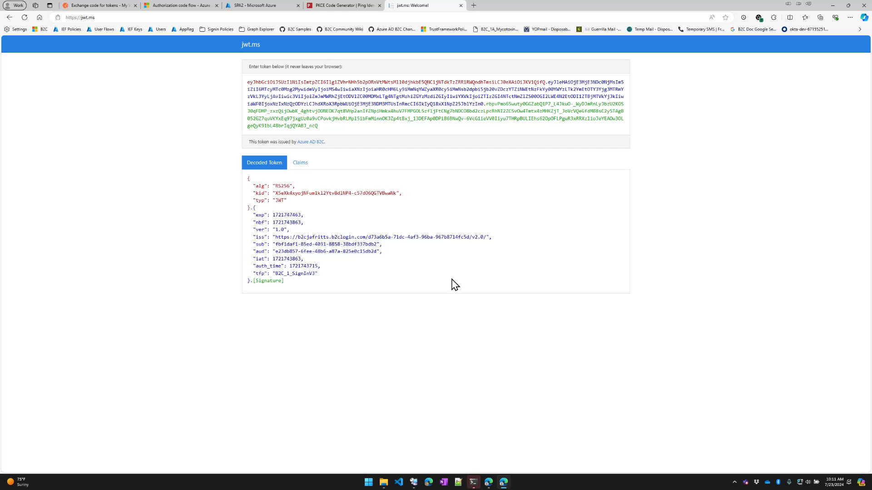
{"action": "left_click", "coordinate": [117, 9]}
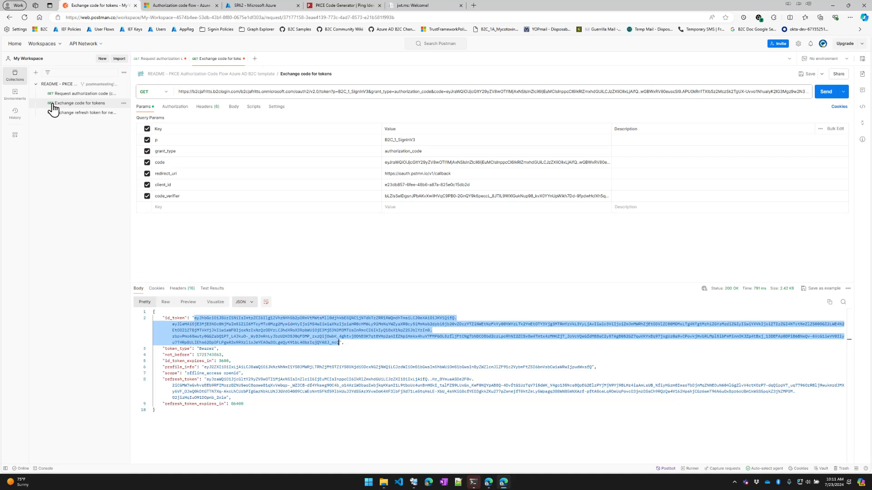
Copy the refresh_token value from the response and open Exchange refresh token for new token
{"action": "left_click_drag", "start_coordinate": [206, 379], "coordinate": [225, 398]}
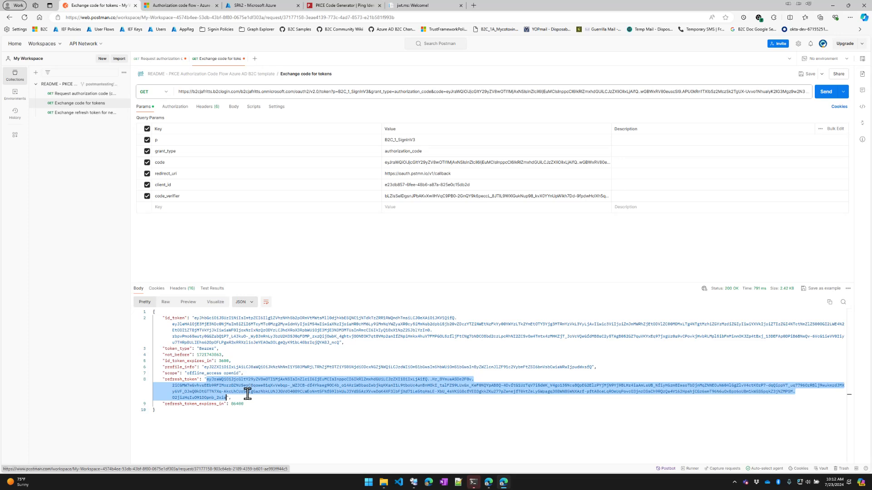
{"action": "right_click", "coordinate": [220, 389]}
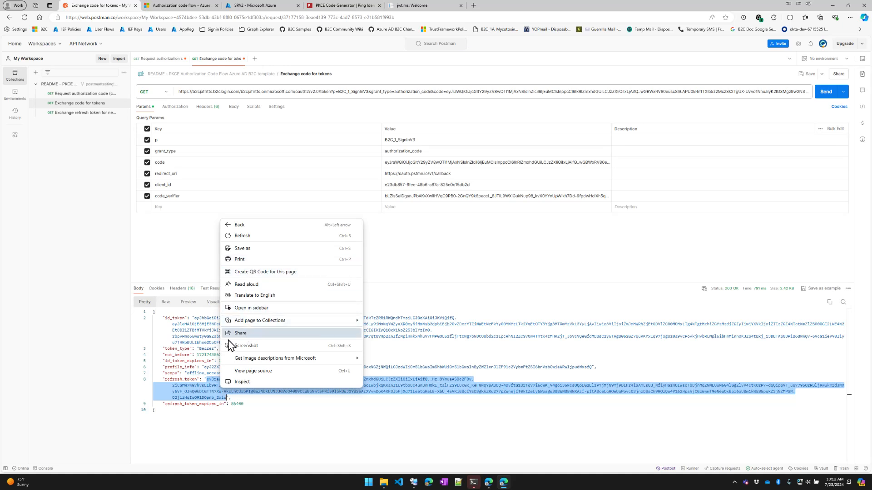
{"action": "left_click", "coordinate": [197, 363]}
{"action": "left_click", "coordinate": [197, 367]}
{"action": "left_click_drag", "start_coordinate": [207, 379], "coordinate": [226, 398]}
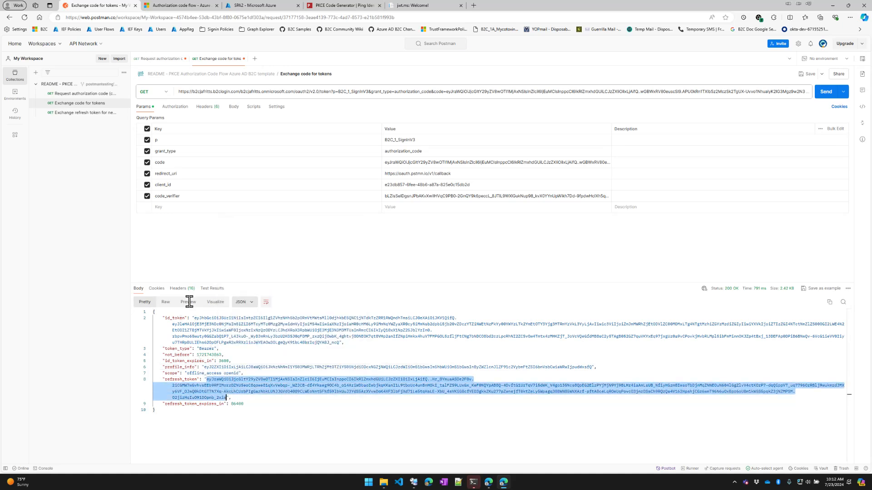
{"action": "left_click", "coordinate": [74, 120]}
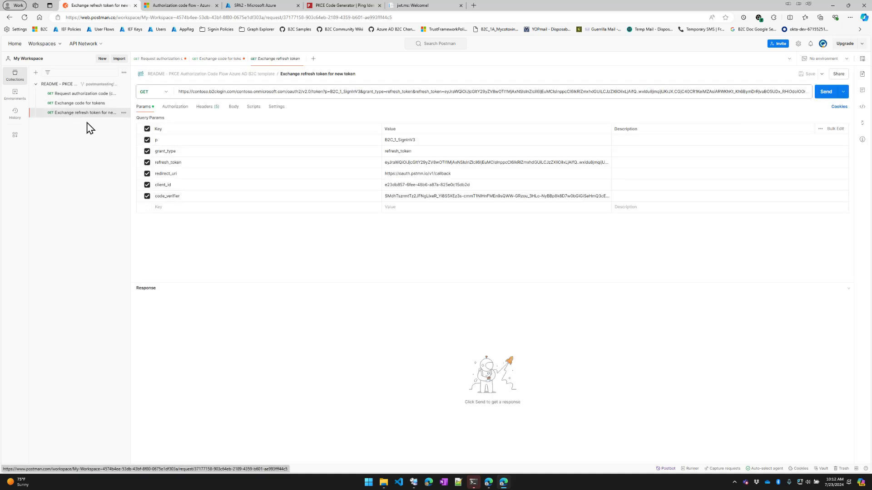
Change the URL's contoso host to b2cjafritts.b2clogin.com/b2cjafritts
{"action": "left_click_drag", "start_coordinate": [130, 138], "coordinate": [177, 139]}
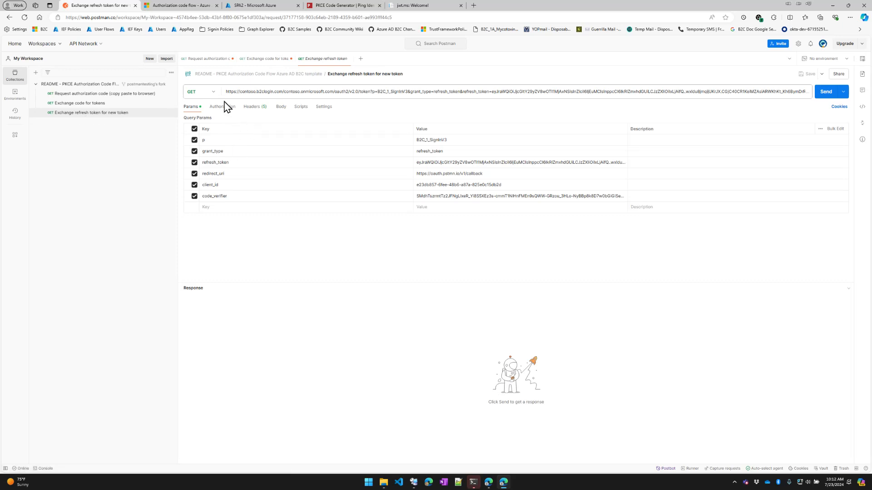
{"action": "double_click", "coordinate": [247, 91]}
{"action": "type", "text": "b2cjafrit"}
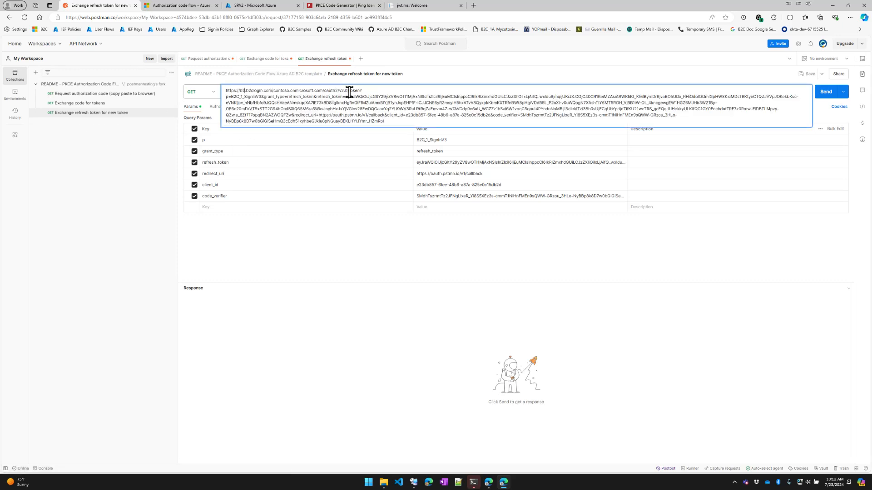
{"action": "type", "text": "ts.b2clogin.com/b2cjafritts"}
{"action": "left_click", "coordinate": [336, 259]}
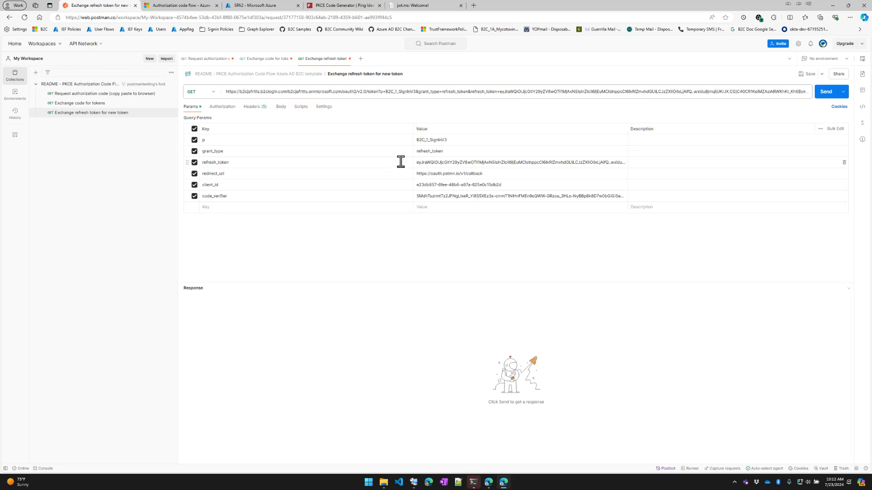
Paste the newly issued token over the old refresh_token parameter value
{"action": "double_click", "coordinate": [433, 139]}
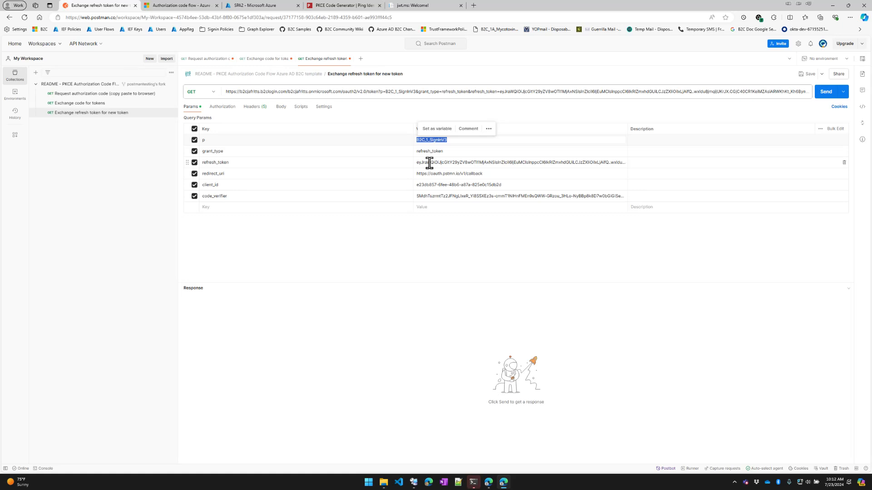
{"action": "double_click", "coordinate": [429, 163]}
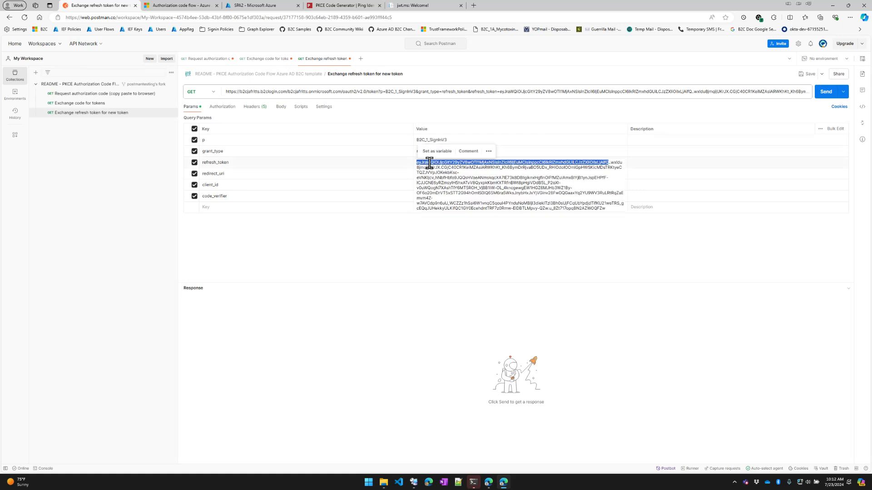
{"action": "key", "text": "ctrl+a"}
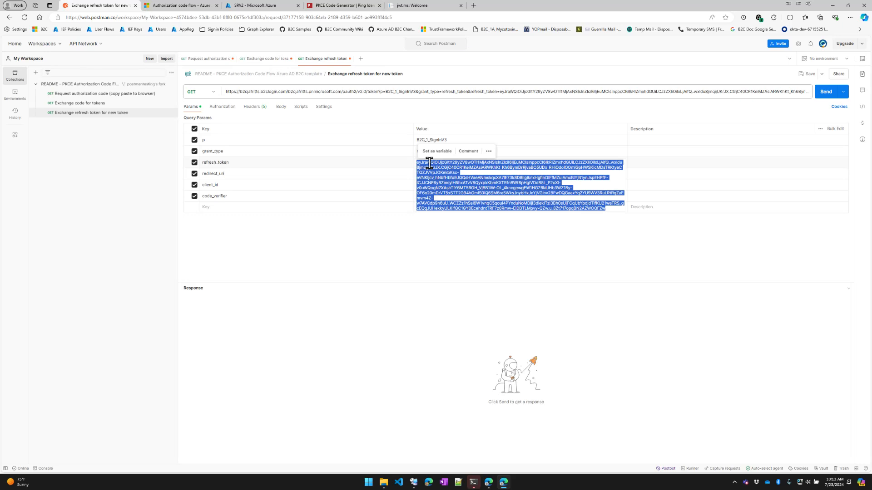
{"action": "key", "text": "ctrl+v"}
{"action": "left_click", "coordinate": [386, 263]}
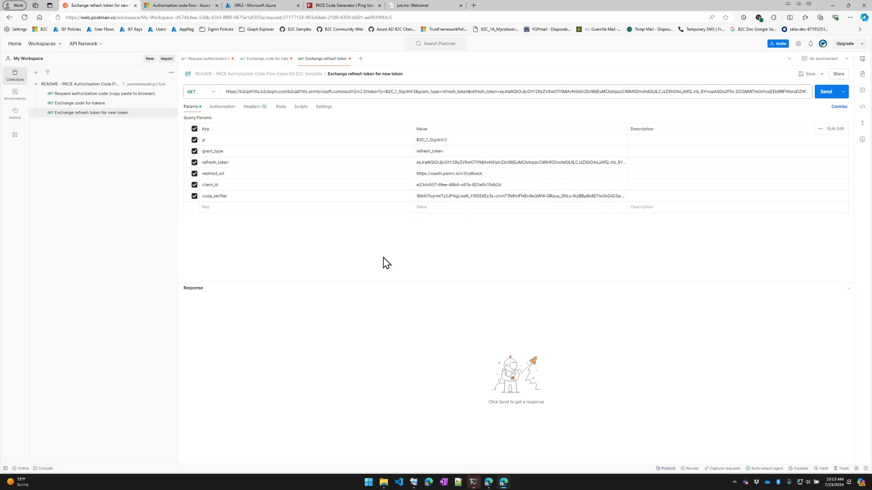
{"action": "left_click", "coordinate": [97, 106]}
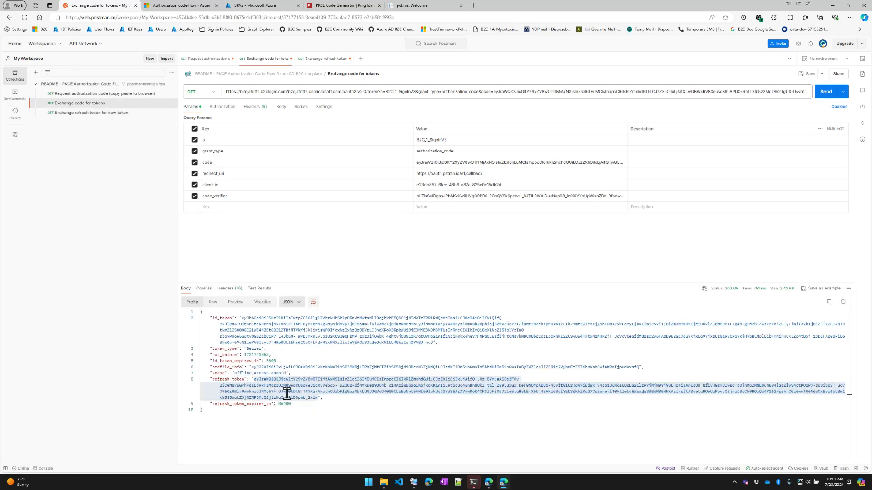
Reopen Exchange refresh token for new token and fetch the Code-Verifier from the PKCE generator
{"action": "left_click", "coordinate": [88, 116]}
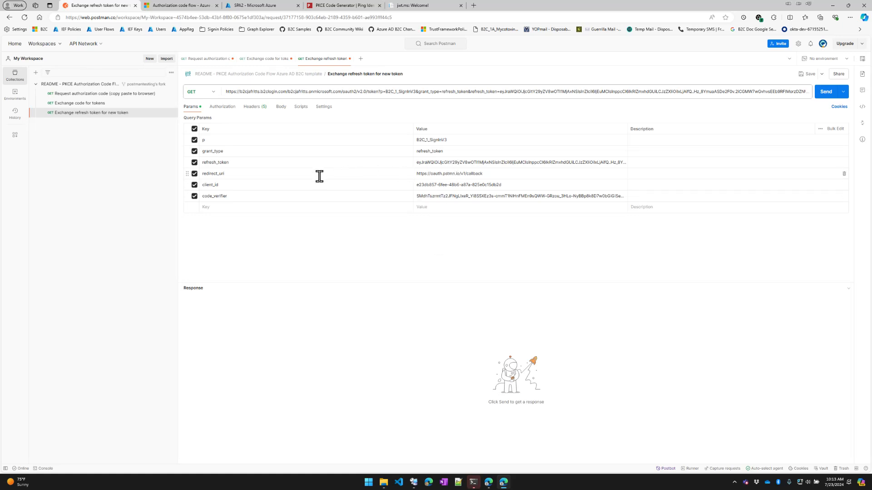
{"action": "triple_click", "coordinate": [438, 185]}
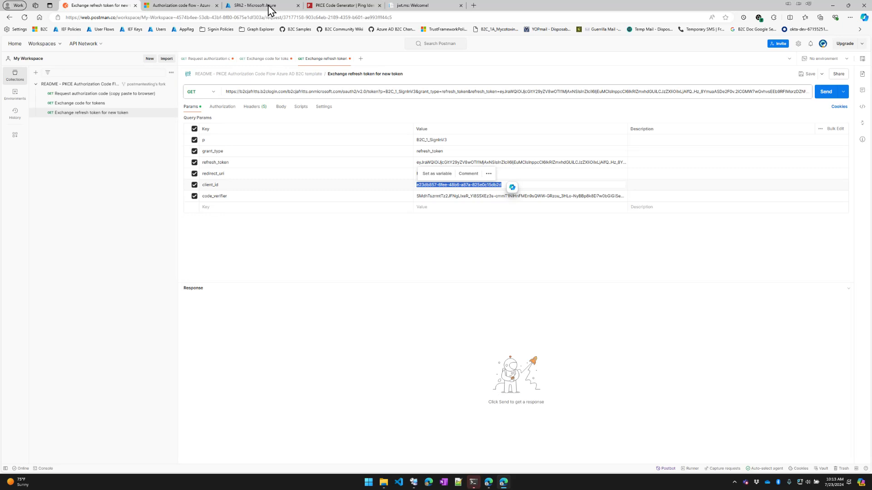
{"action": "left_click", "coordinate": [348, 254]}
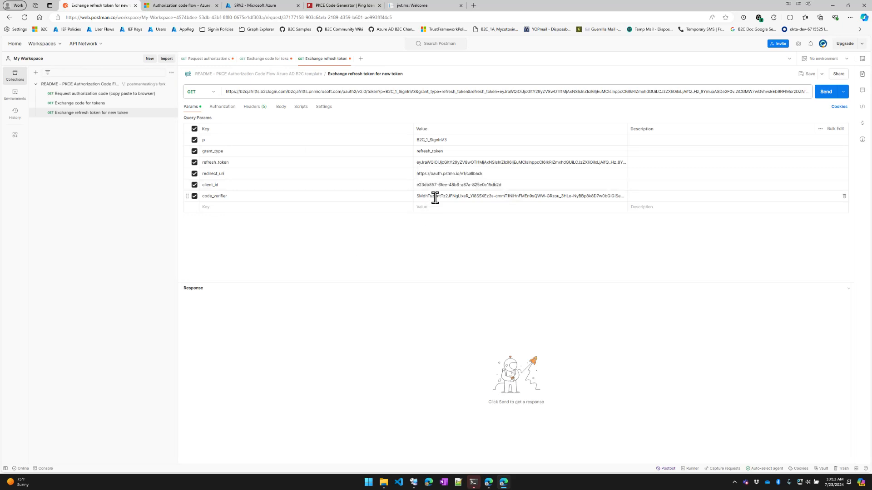
{"action": "left_click", "coordinate": [345, 7]}
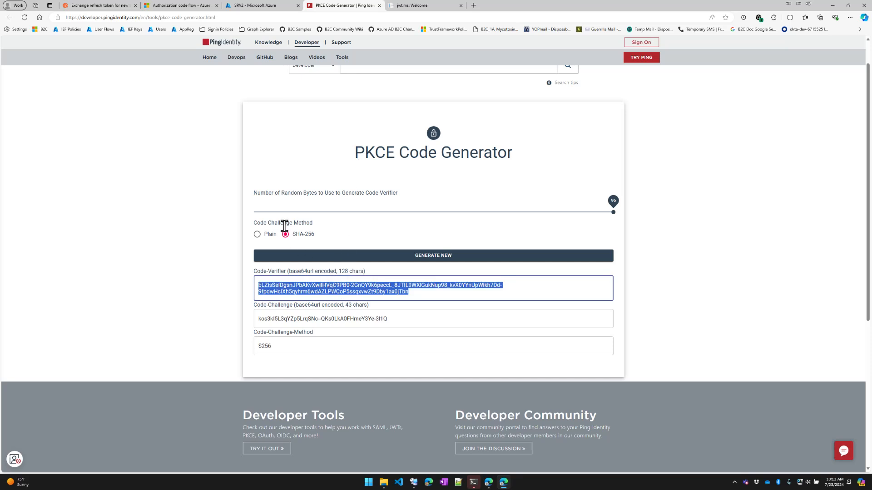
{"action": "left_click", "coordinate": [98, 5]}
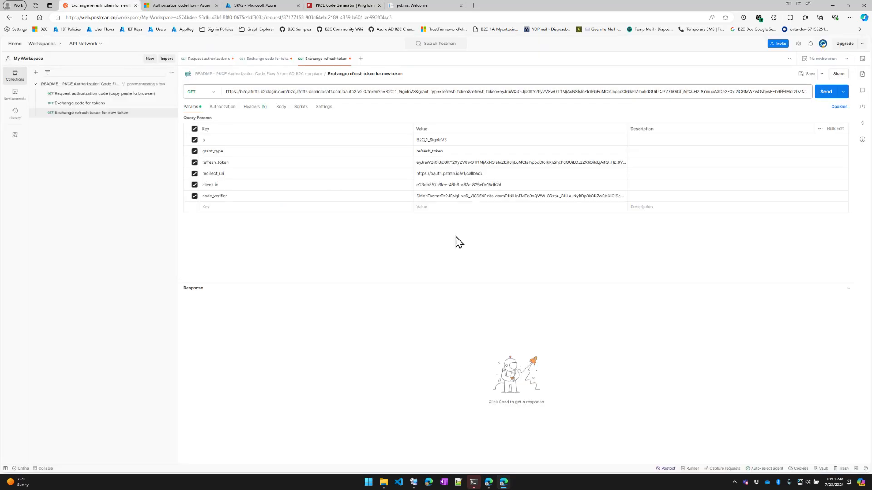
Paste the verifier into code_verifier and send the refresh-token request
{"action": "triple_click", "coordinate": [485, 196]}
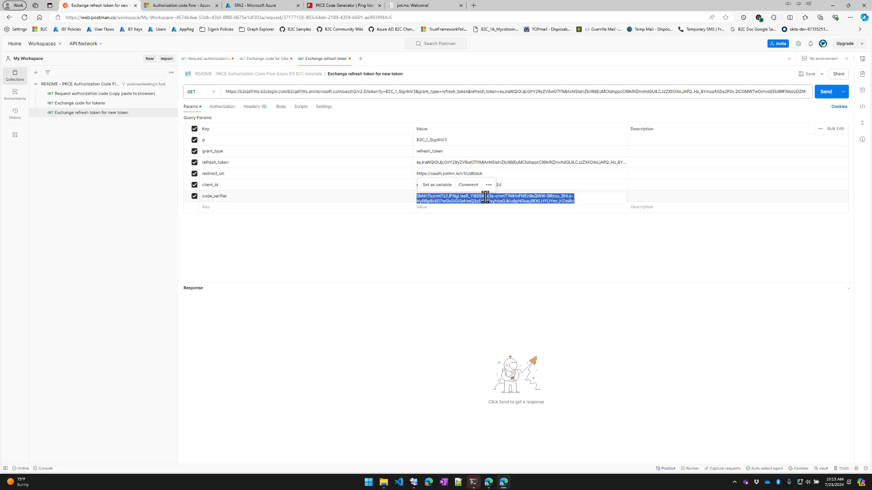
{"action": "key", "text": "ctrl+v"}
{"action": "left_click", "coordinate": [474, 254]}
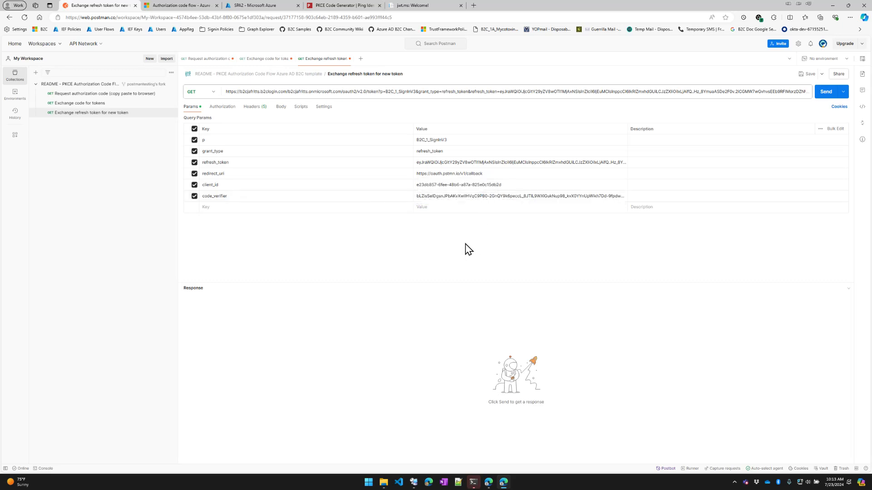
{"action": "left_click", "coordinate": [822, 96]}
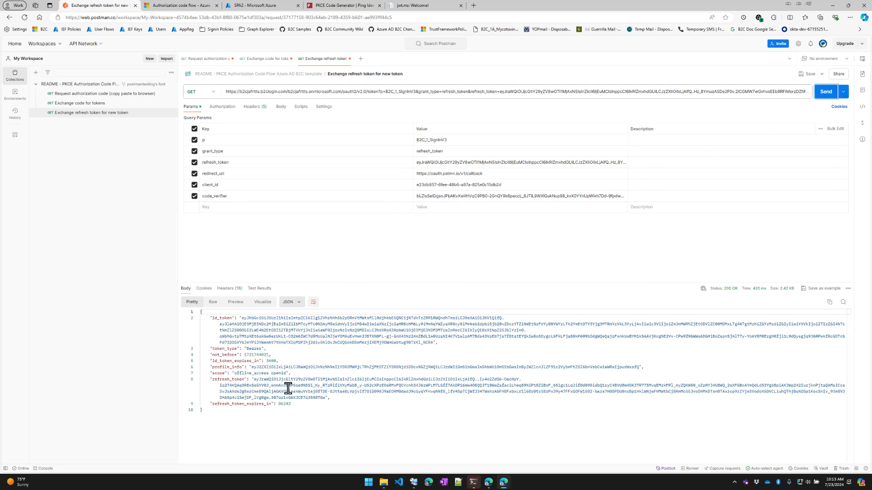
Inspect the new id_token and refresh_token, then open the README collection overview
{"action": "left_click_drag", "start_coordinate": [241, 318], "coordinate": [281, 342]}
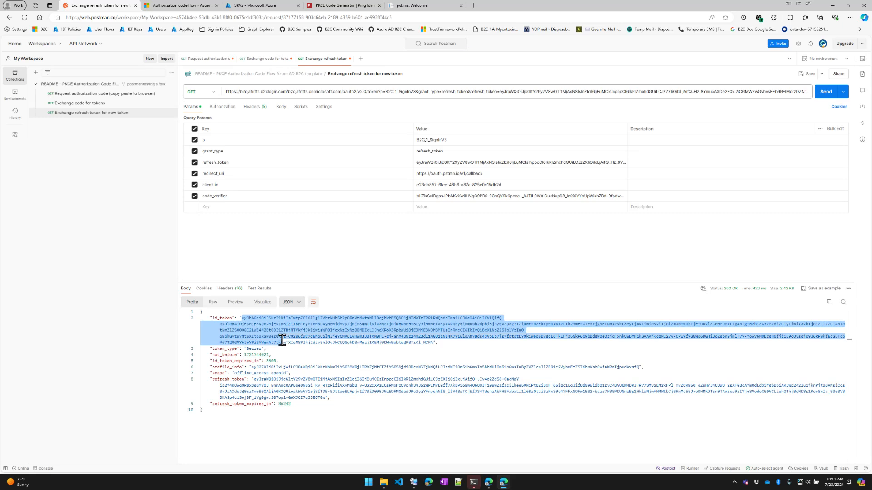
{"action": "left_click_drag", "start_coordinate": [257, 379], "coordinate": [320, 398]}
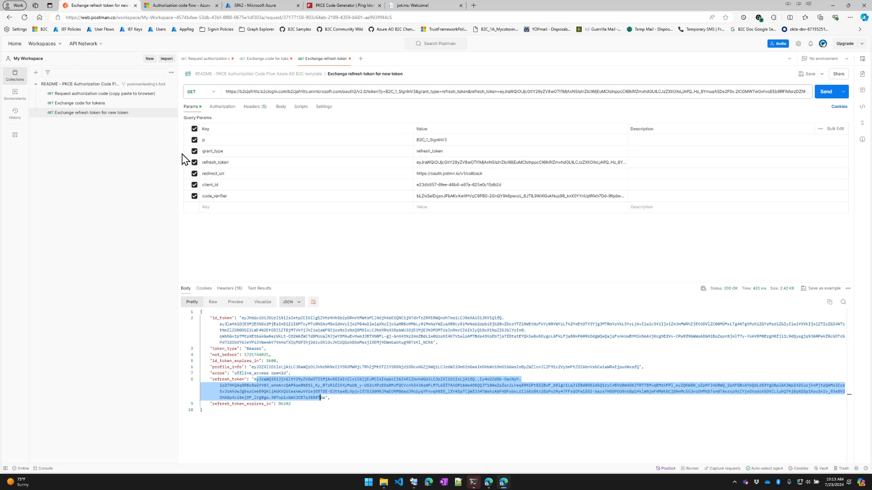
{"action": "left_click", "coordinate": [106, 89]}
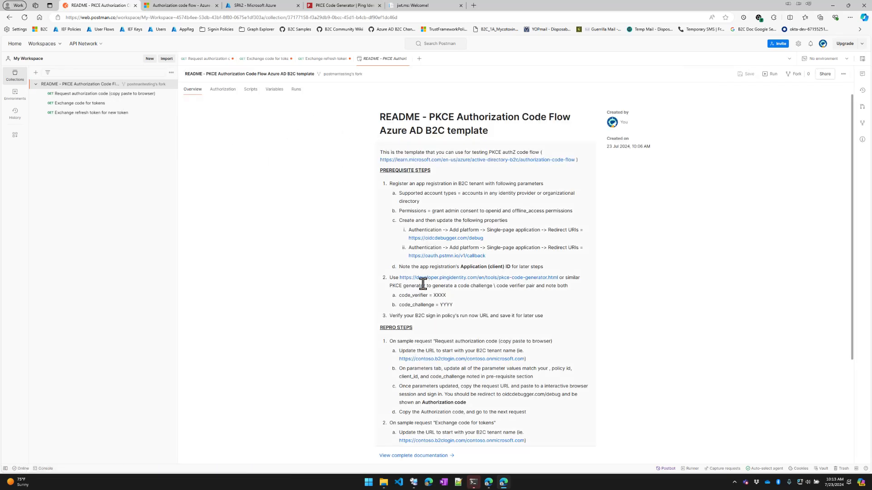
Generate a new PKCE code verifier and challenge, then reopen Postman's Request authorization code request
{"action": "scroll", "coordinate": [422, 283], "scroll_direction": "down", "scroll_amount": 2}
{"action": "scroll", "coordinate": [421, 284], "scroll_direction": "up", "scroll_amount": 2}
{"action": "left_click", "coordinate": [324, 6]}
{"action": "left_click", "coordinate": [413, 257]}
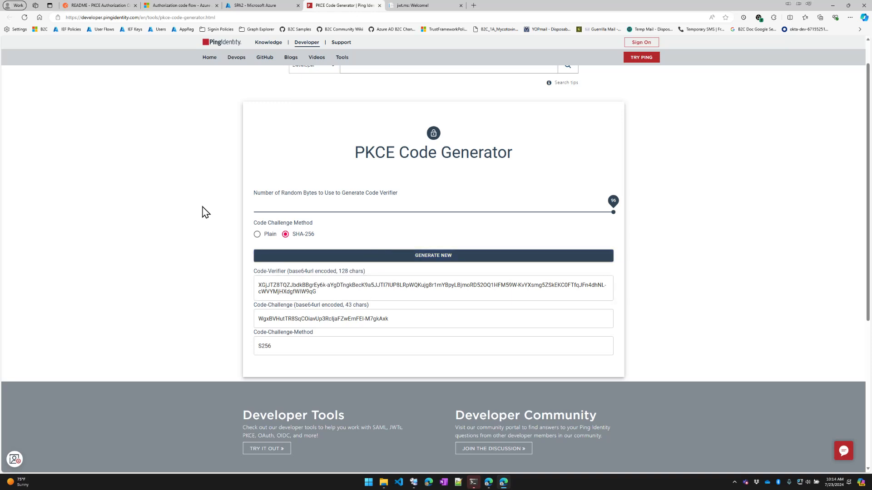
{"action": "left_click", "coordinate": [114, 8]}
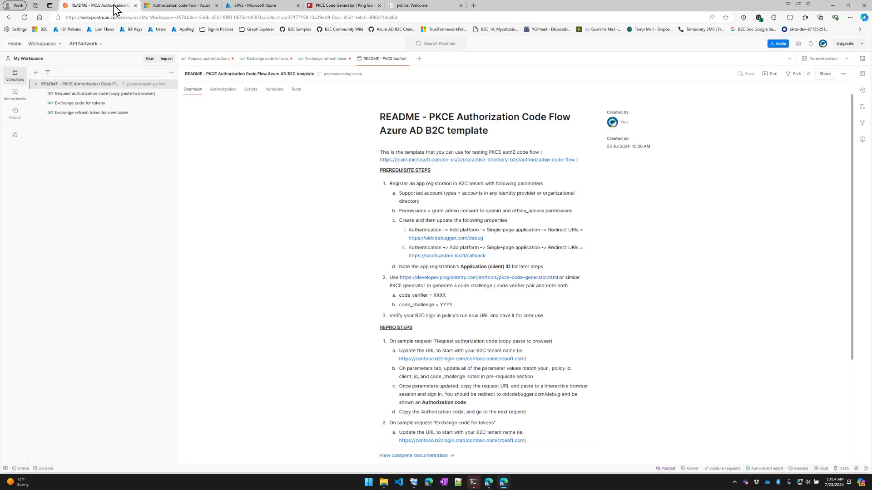
{"action": "left_click", "coordinate": [113, 94]}
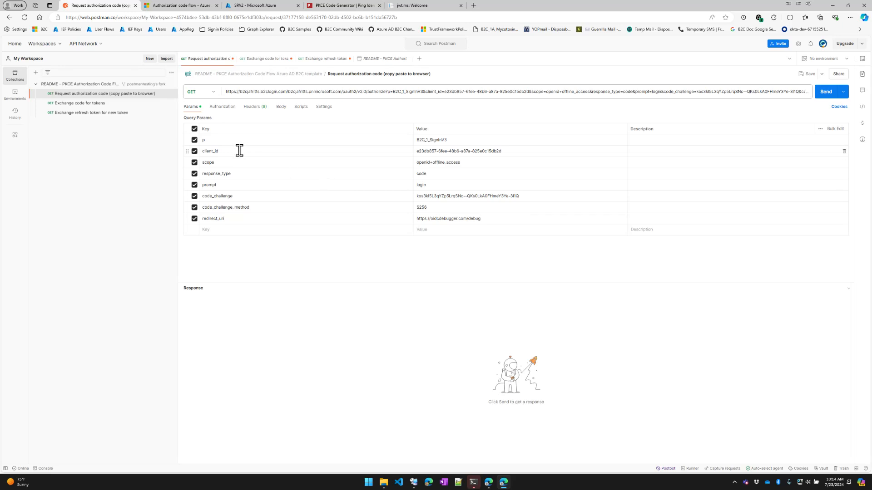
Resend Exchange code for tokens with the code_verifier value and highlight the invalid code_verifier error
{"action": "left_click", "coordinate": [80, 106]}
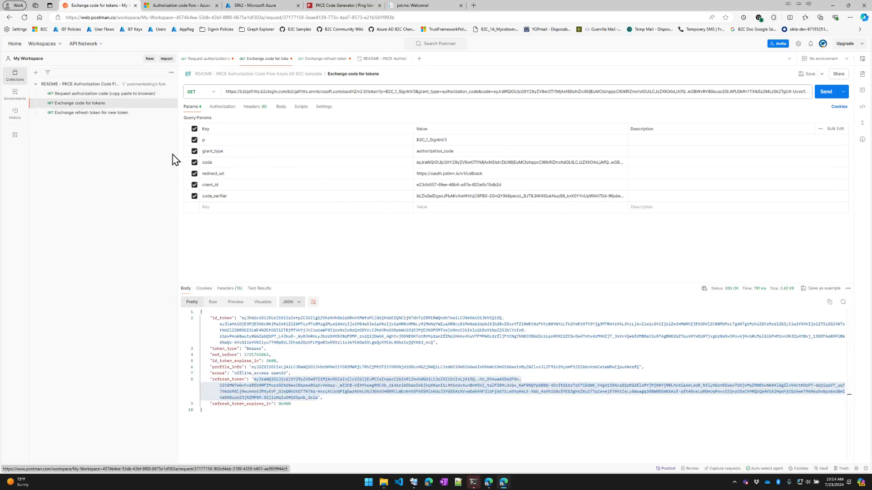
{"action": "left_click", "coordinate": [102, 94]}
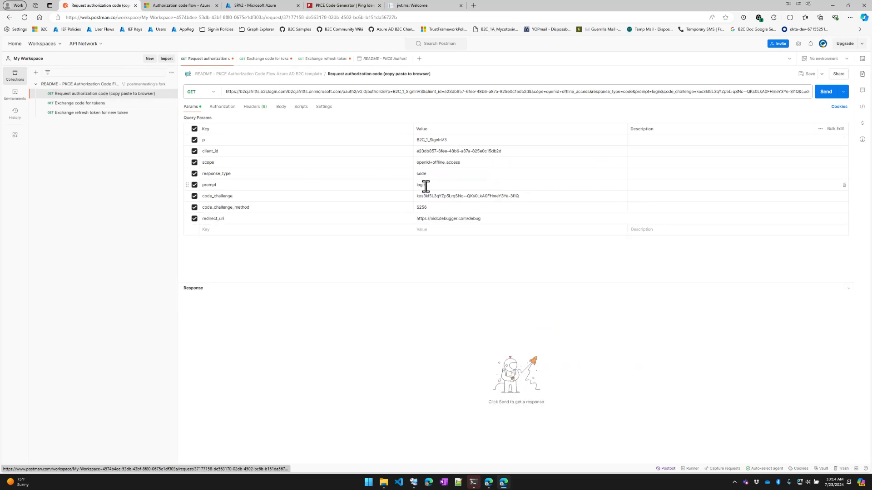
{"action": "left_click", "coordinate": [84, 104]}
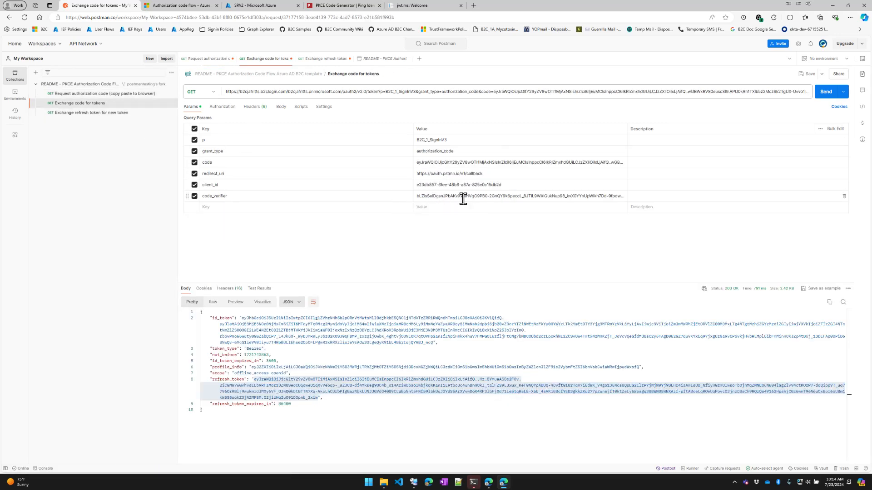
{"action": "left_click", "coordinate": [512, 199]}
{"action": "left_click", "coordinate": [826, 95]}
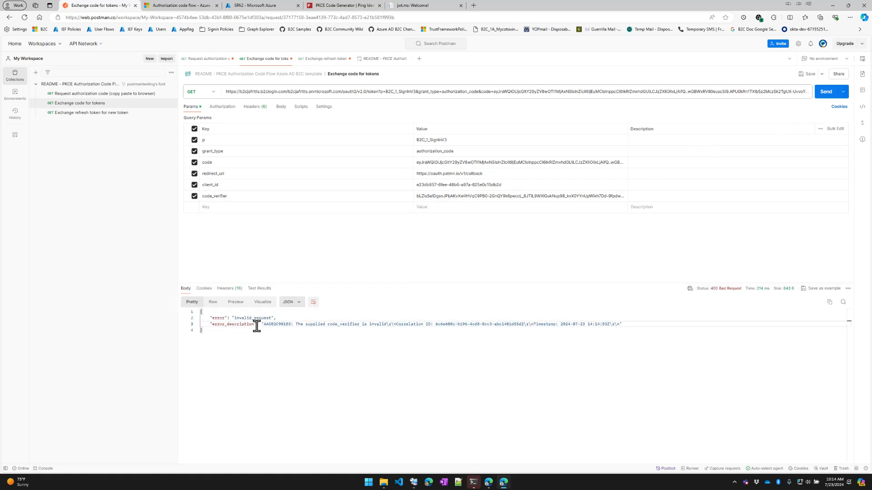
{"action": "left_click_drag", "start_coordinate": [257, 326], "coordinate": [386, 326]}
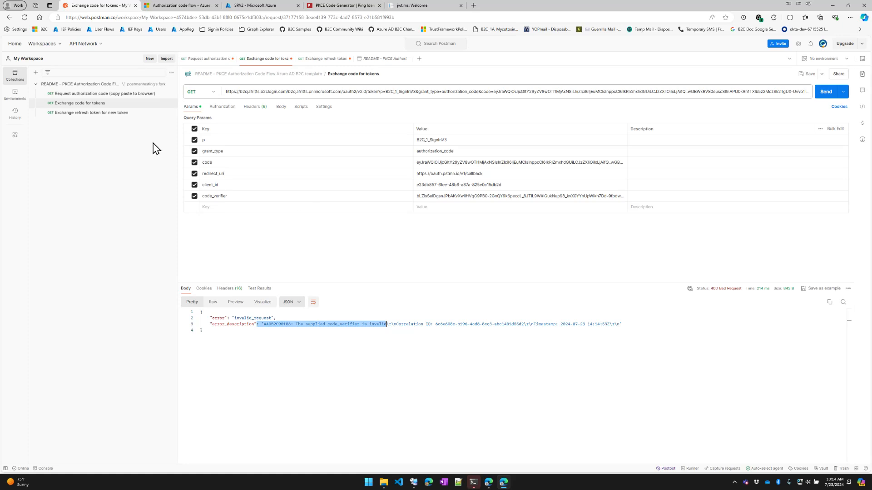
Select the full authorization code value, collapse it, and return to Request authorization code
{"action": "triple_click", "coordinate": [466, 162]}
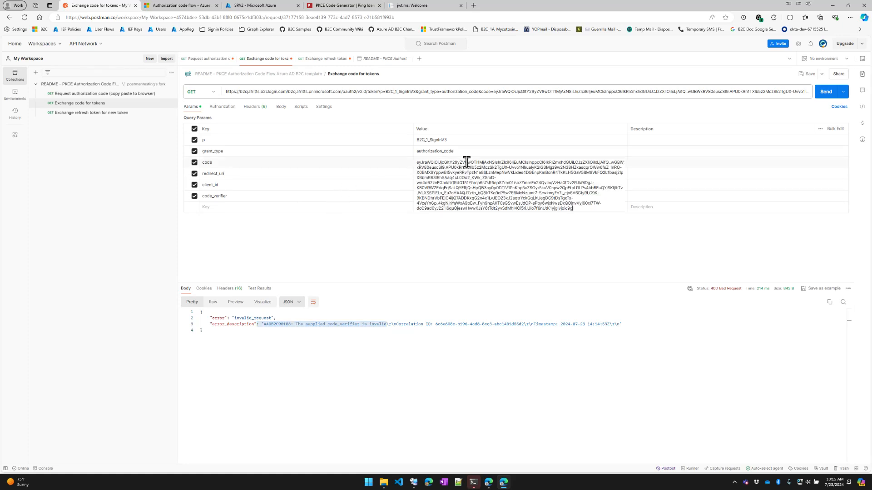
{"action": "left_click", "coordinate": [391, 244]}
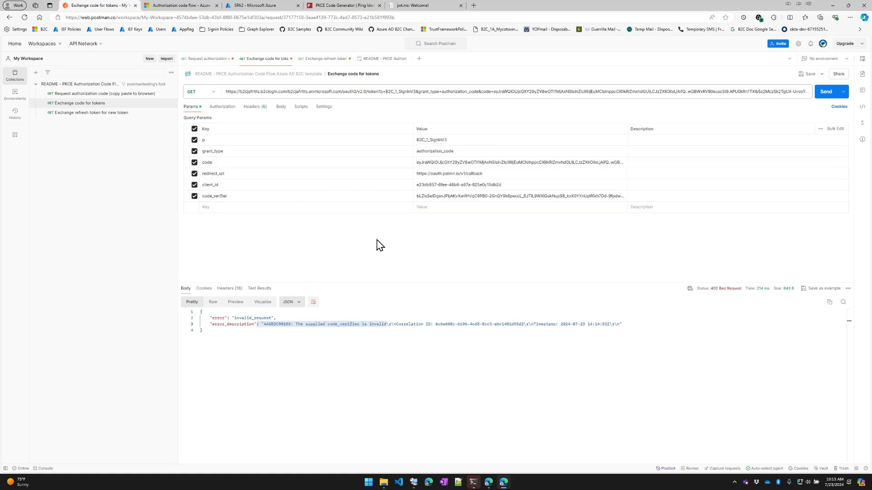
{"action": "left_click", "coordinate": [103, 94]}
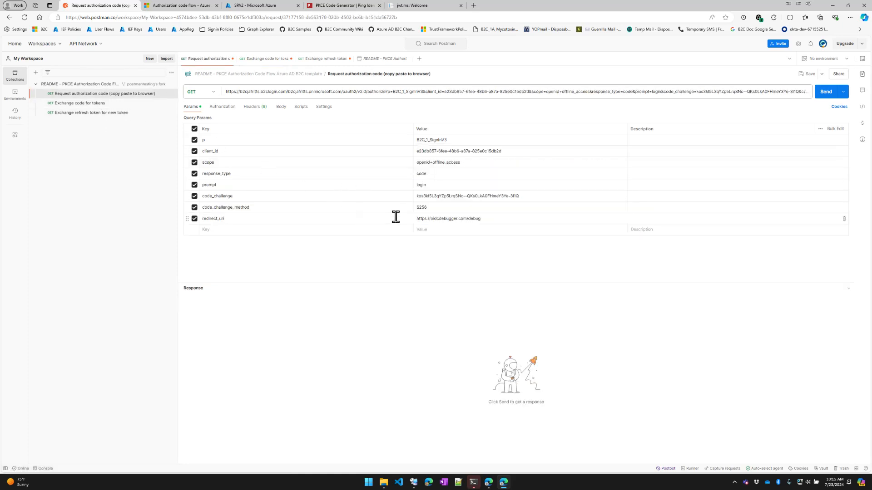
{"action": "triple_click", "coordinate": [437, 195]}
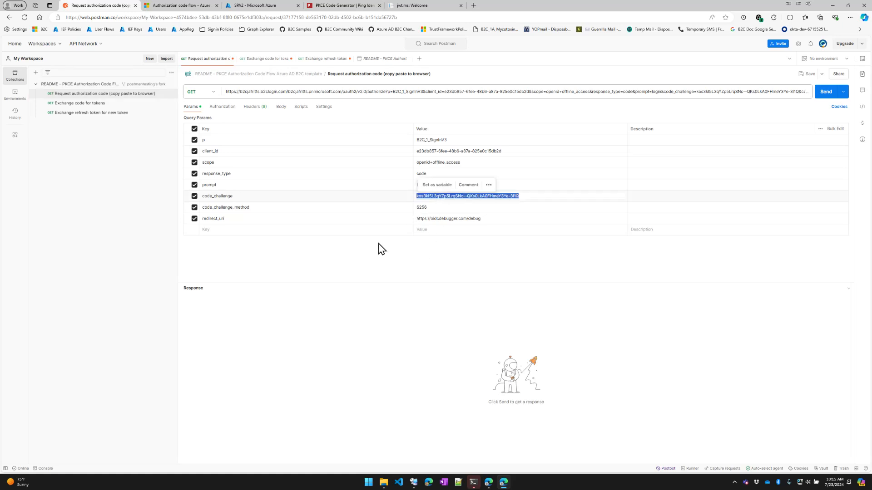
{"action": "left_click", "coordinate": [377, 267]}
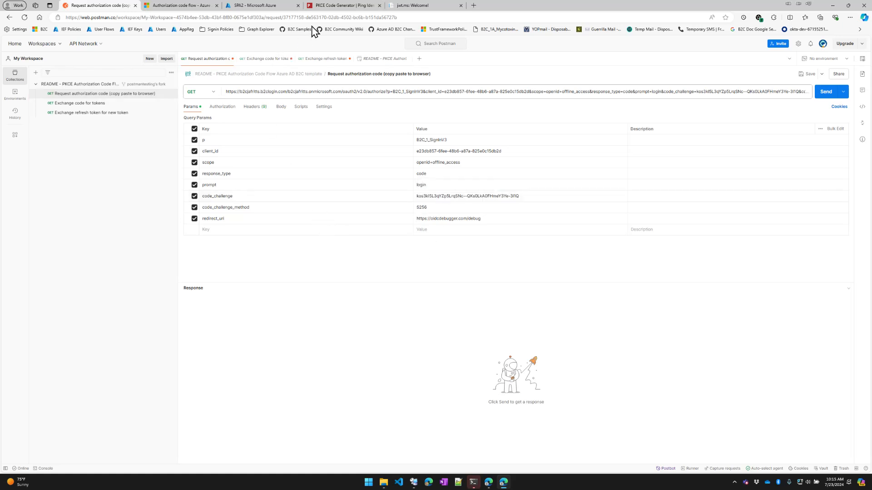
{"action": "left_click", "coordinate": [323, 5]}
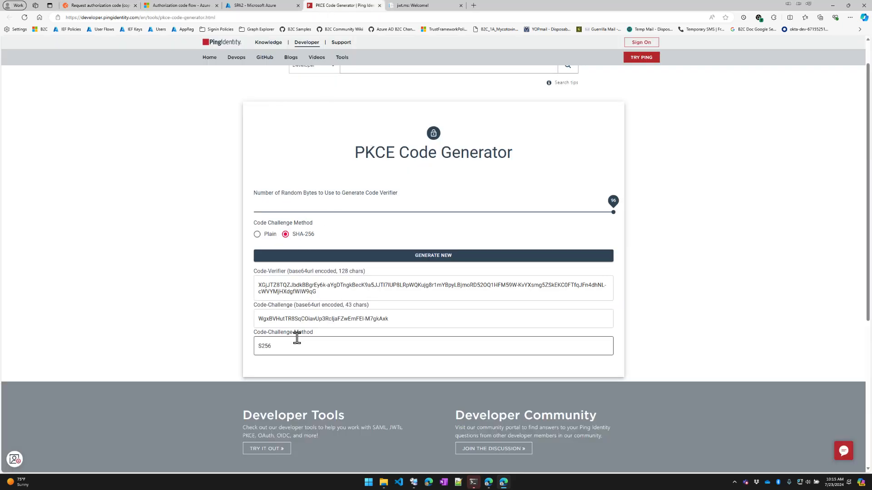
{"action": "left_click", "coordinate": [104, 7]}
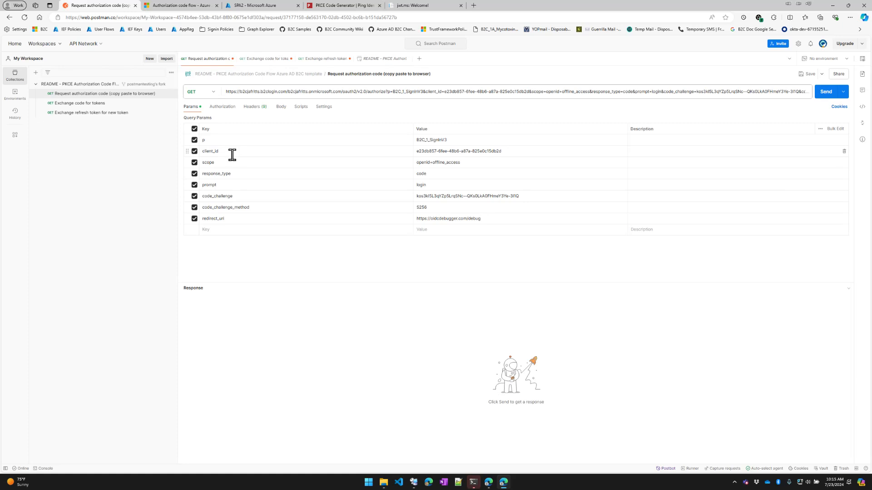